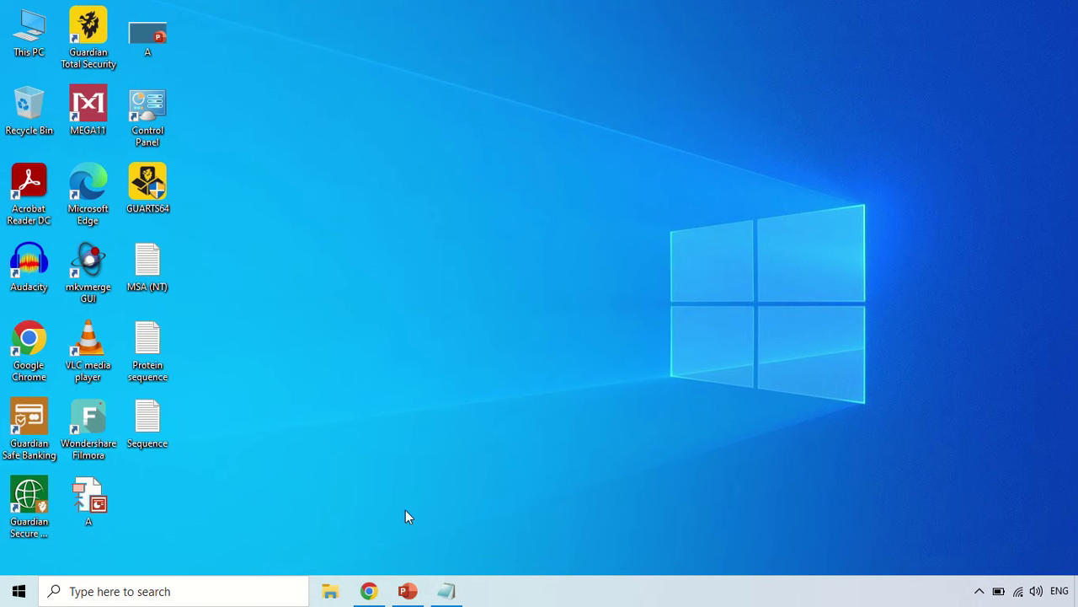
Switch to Chrome, search Google for CATH and open the CATH protein structure classification database site
{"action": "left_click", "coordinate": [369, 591]}
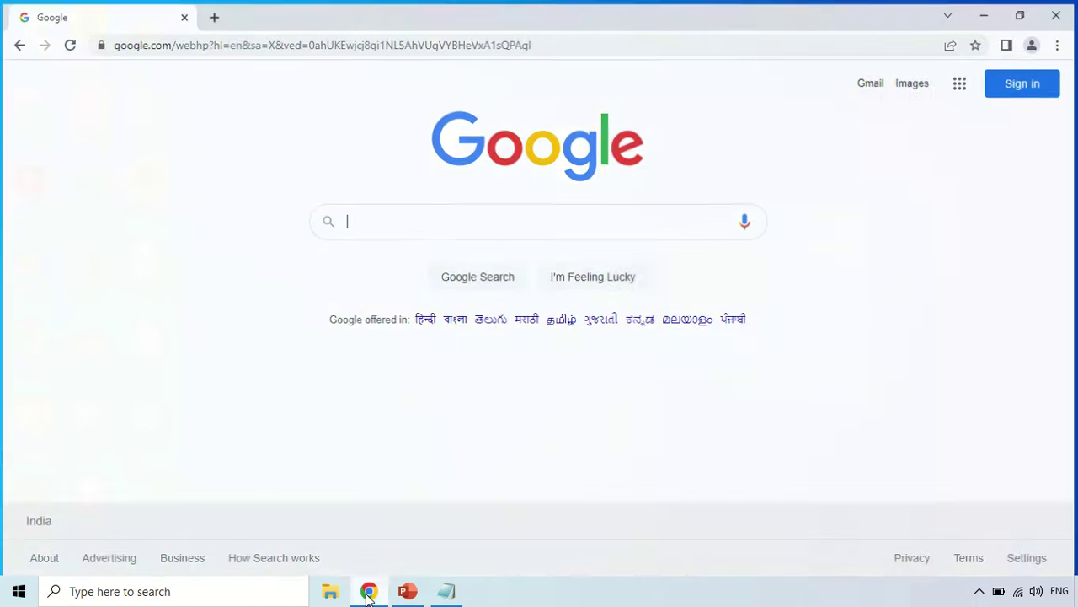
{"action": "left_click", "coordinate": [416, 216]}
{"action": "type", "text": "CATH"}
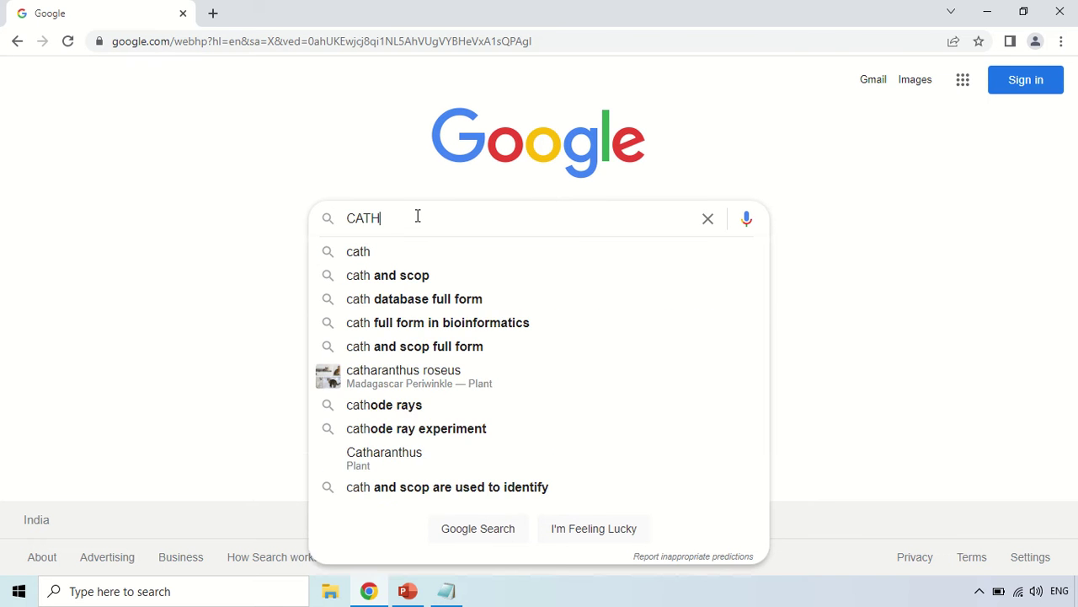
{"action": "key", "text": "Return"}
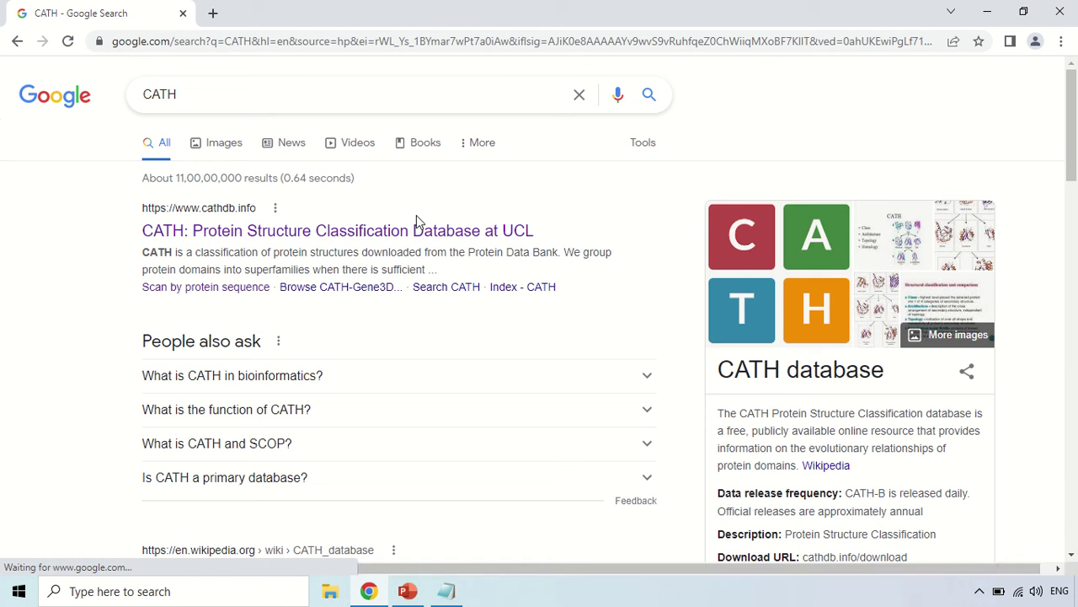
{"action": "left_click", "coordinate": [235, 236]}
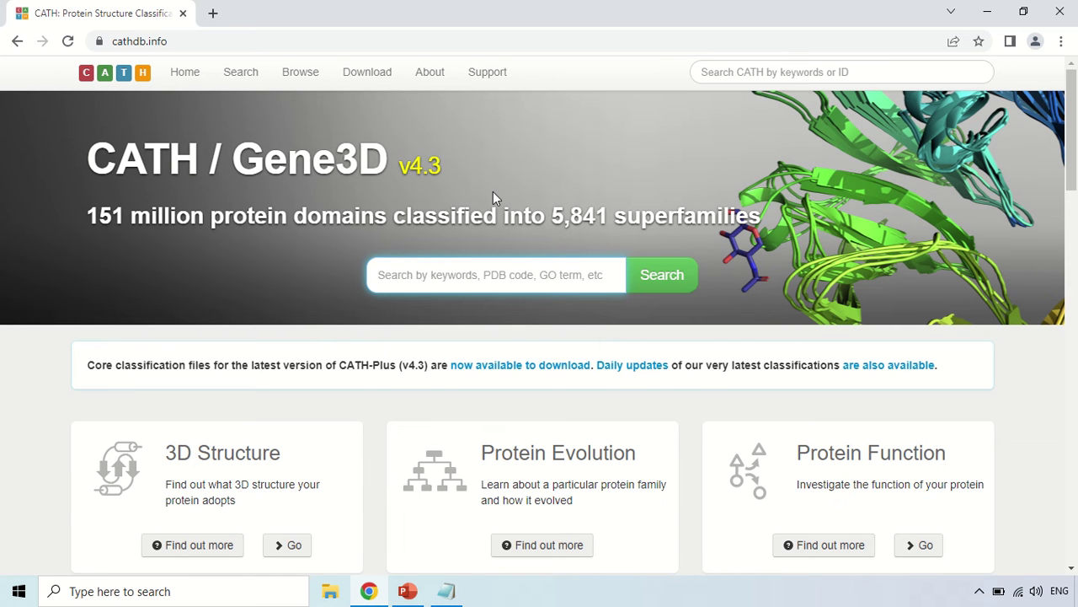
Look through the CATH home page, including its tool sections, the latest release statistics, citations and tweets
{"action": "scroll", "coordinate": [493, 198], "scroll_direction": "down", "scroll_amount": 2}
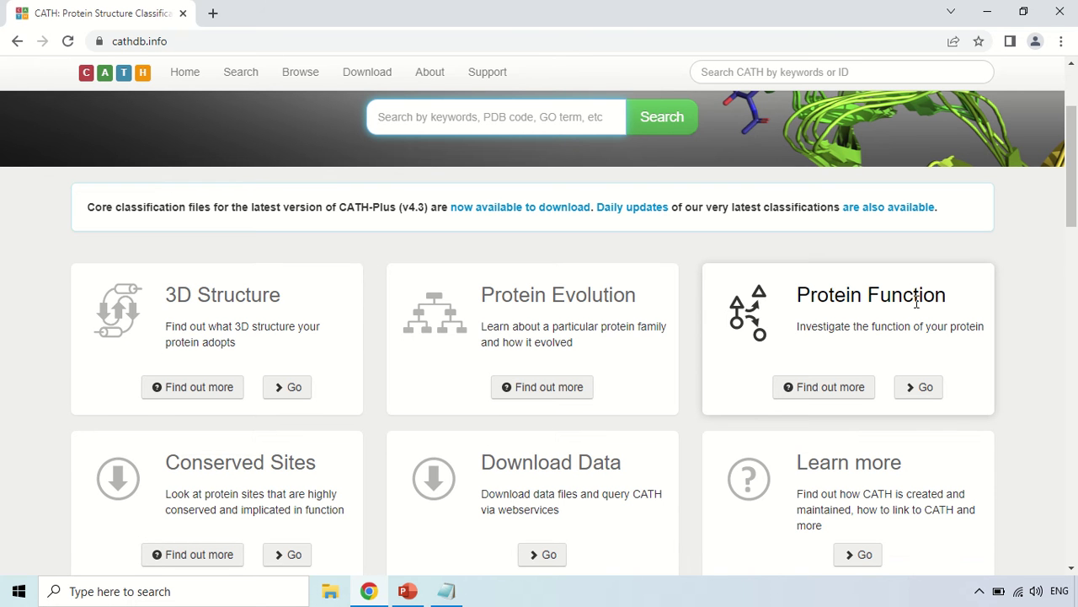
{"action": "scroll", "coordinate": [915, 304], "scroll_direction": "down", "scroll_amount": 2}
{"action": "scroll", "coordinate": [833, 309], "scroll_direction": "down", "scroll_amount": 2}
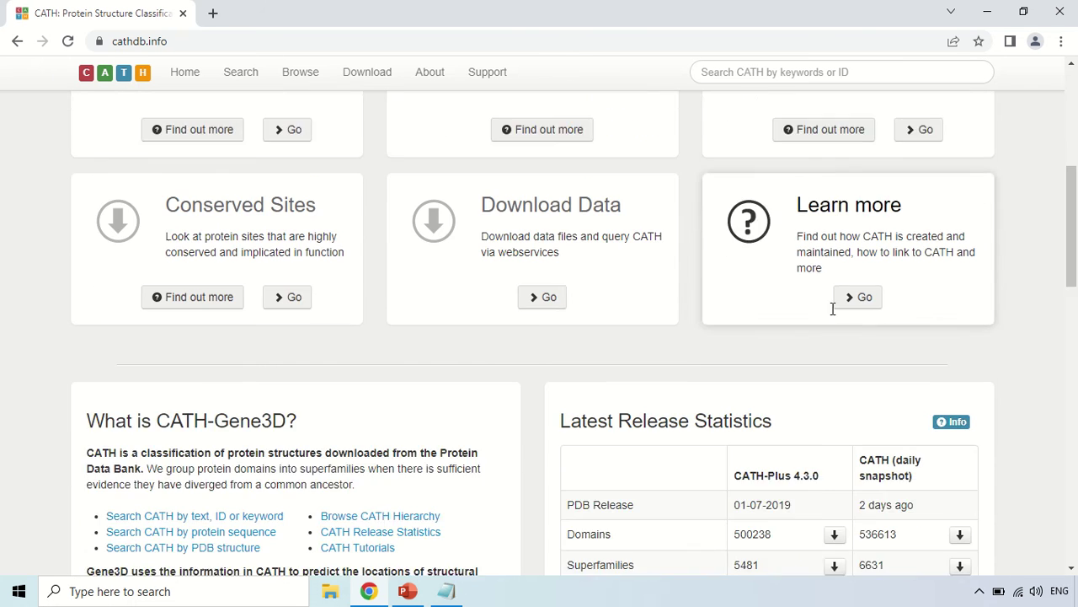
{"action": "scroll", "coordinate": [831, 307], "scroll_direction": "down", "scroll_amount": 1}
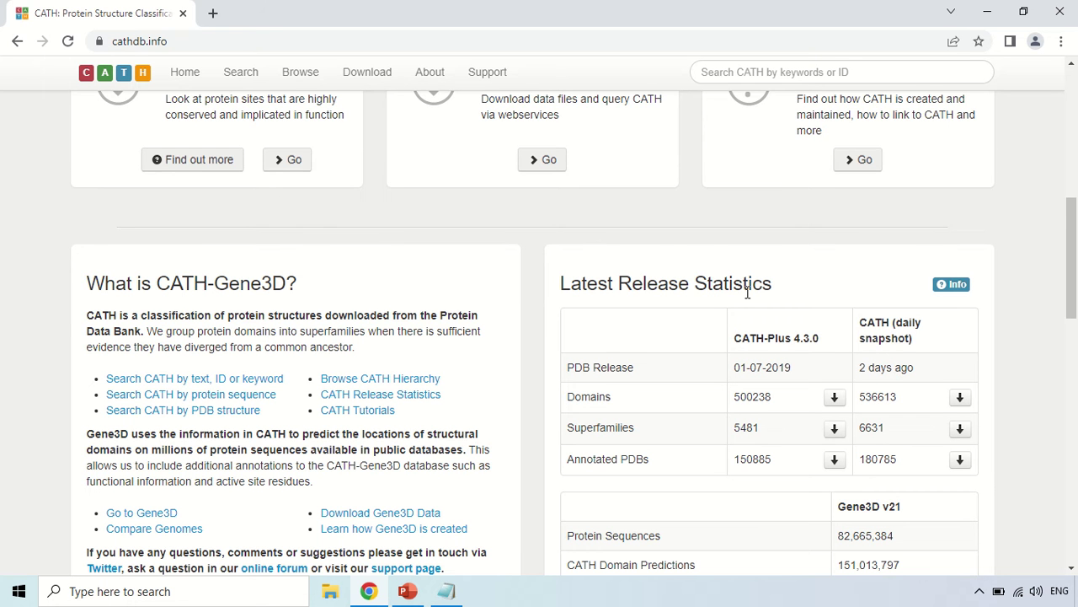
{"action": "scroll", "coordinate": [750, 290], "scroll_direction": "down", "scroll_amount": 1}
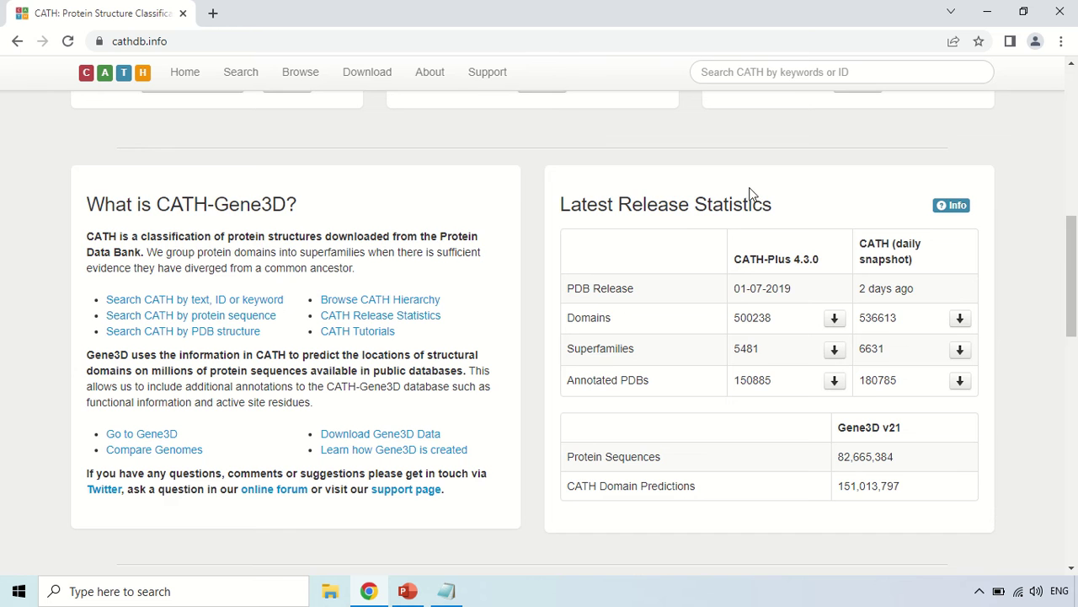
{"action": "scroll", "coordinate": [638, 247], "scroll_direction": "down", "scroll_amount": 2}
{"action": "scroll", "coordinate": [638, 248], "scroll_direction": "down", "scroll_amount": 1}
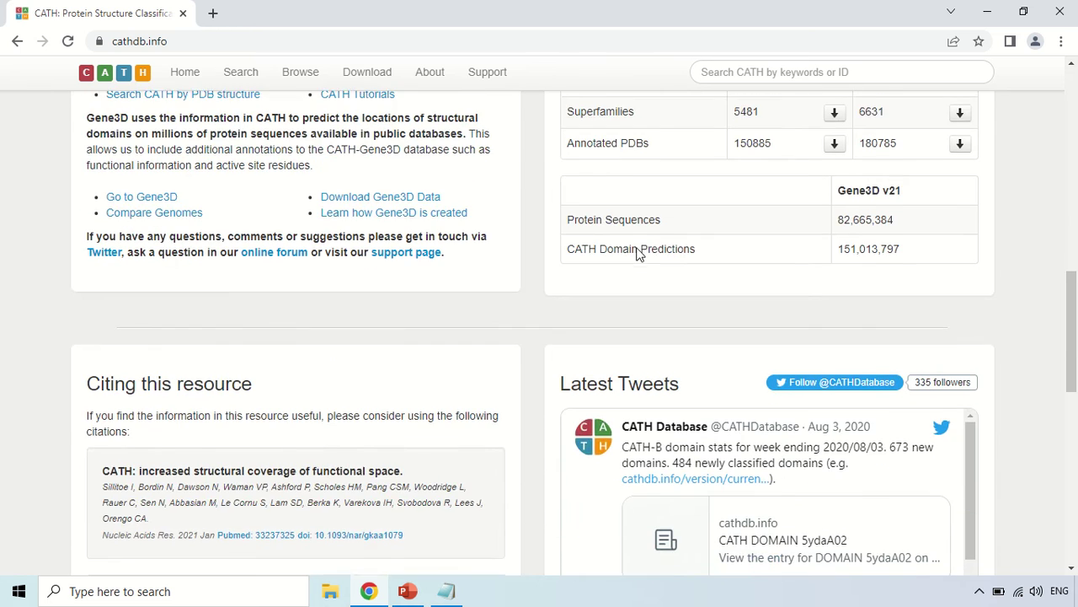
{"action": "scroll", "coordinate": [638, 248], "scroll_direction": "down", "scroll_amount": 2}
{"action": "scroll", "coordinate": [568, 344], "scroll_direction": "down", "scroll_amount": 3}
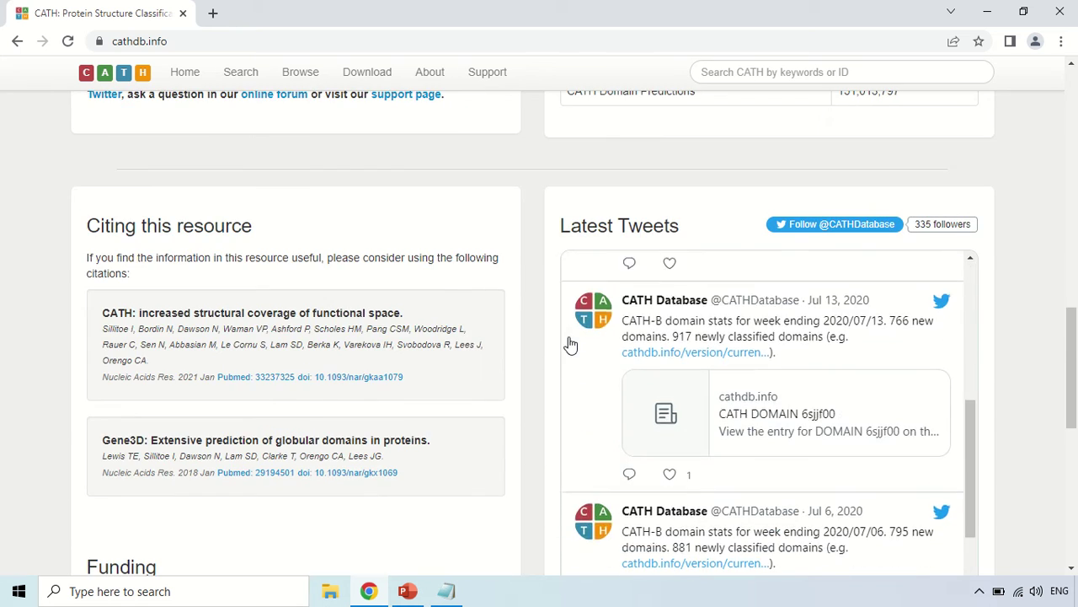
{"action": "scroll", "coordinate": [341, 377], "scroll_direction": "down", "scroll_amount": 4}
{"action": "scroll", "coordinate": [645, 414], "scroll_direction": "up", "scroll_amount": 15}
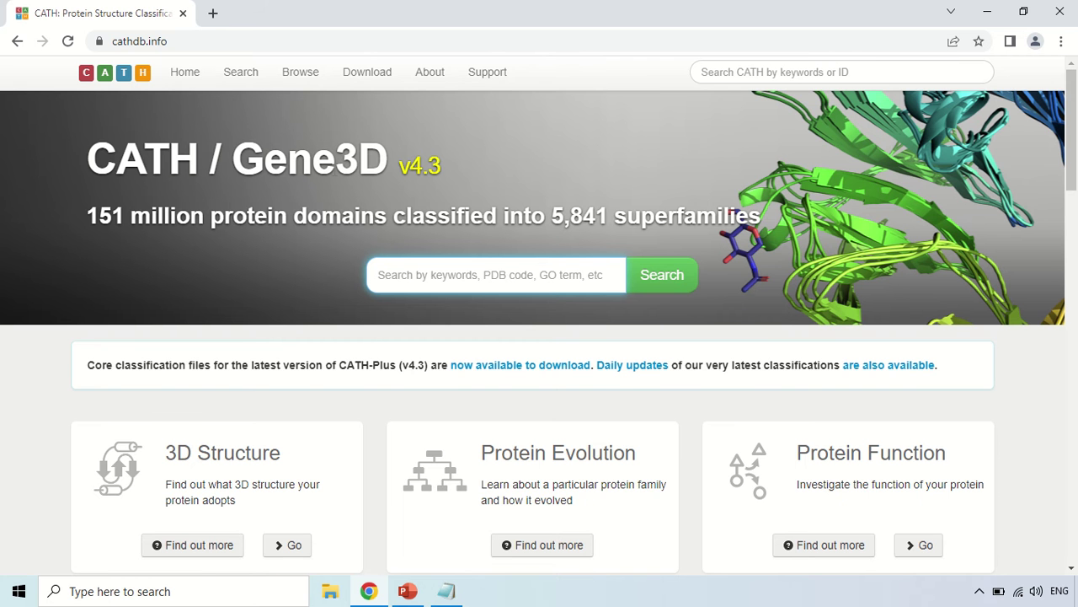
Open the Protein Function tool from the CATH home page to search by protein sequence
{"action": "scroll", "coordinate": [292, 169], "scroll_direction": "down", "scroll_amount": 2}
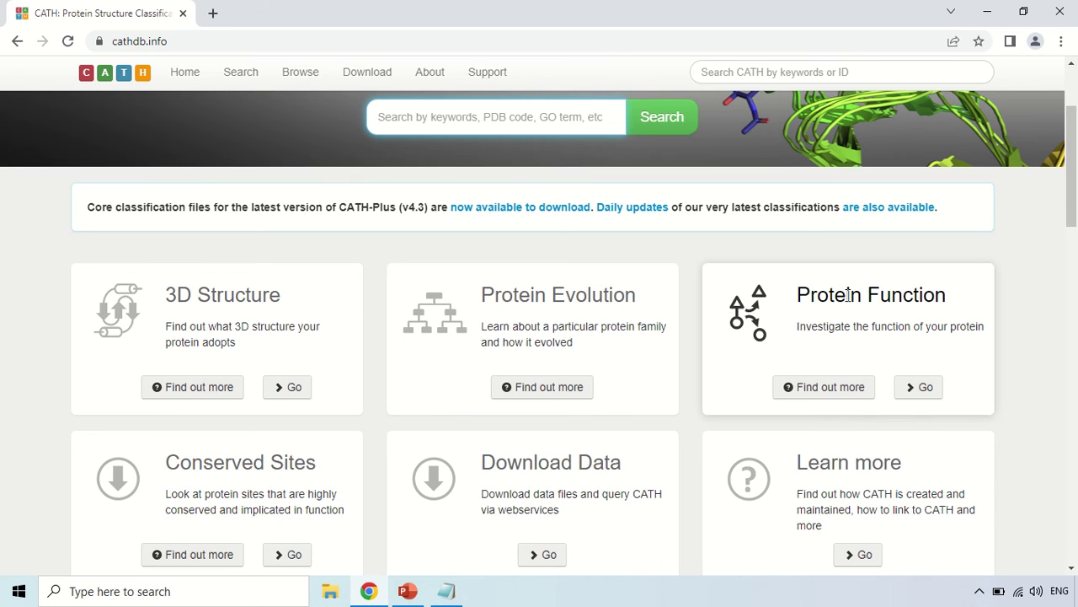
{"action": "left_click", "coordinate": [917, 393]}
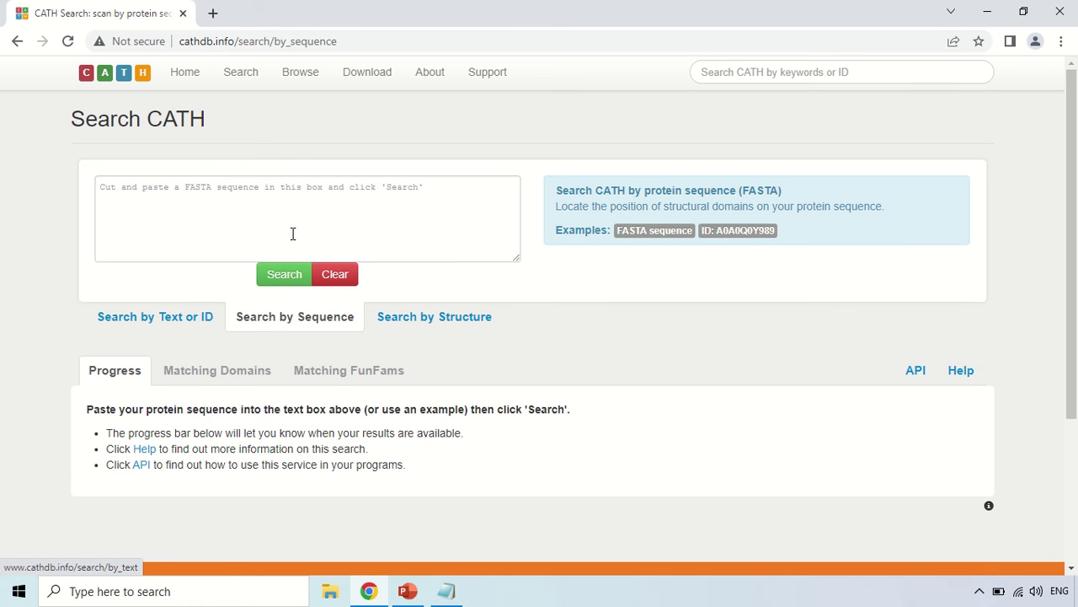
Switch to the Protein sequence file in Notepad and copy the entire sequence
{"action": "mouse_move", "coordinate": [447, 594]}
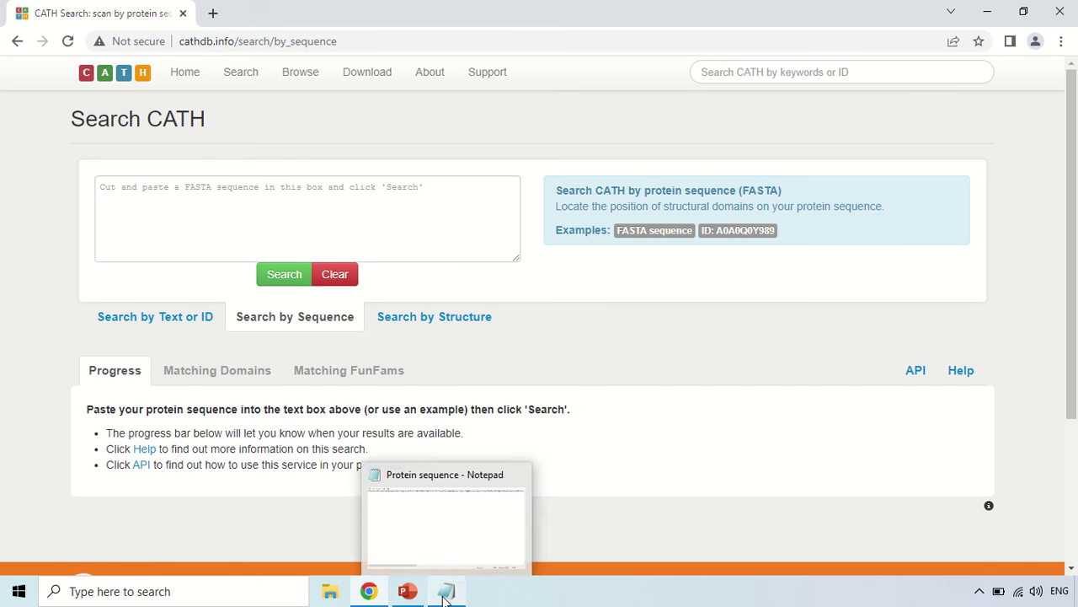
{"action": "left_click", "coordinate": [391, 556]}
{"action": "left_click", "coordinate": [396, 274]}
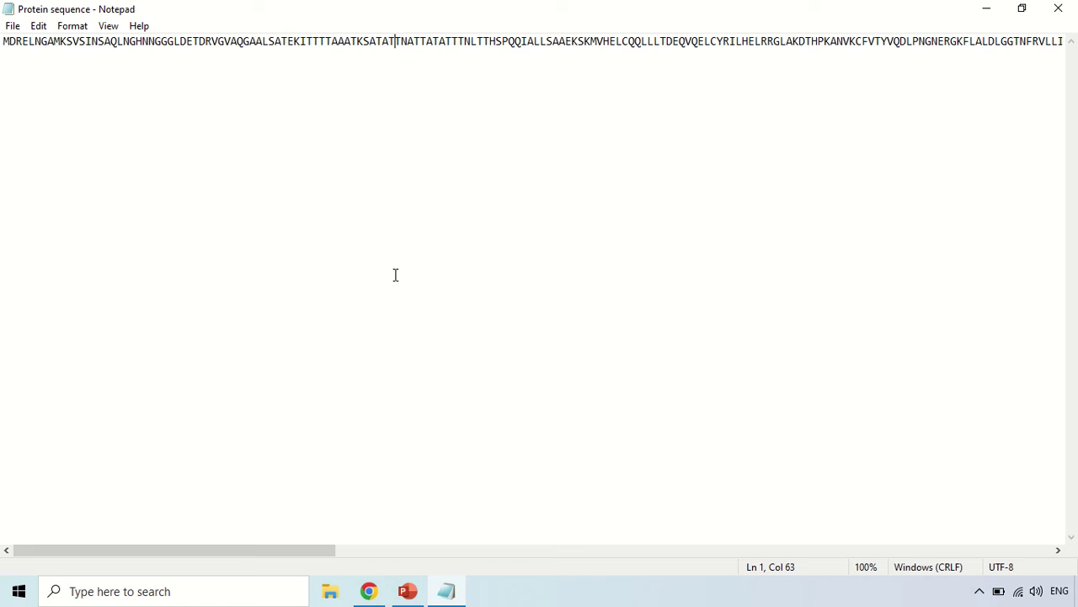
{"action": "key", "text": "ctrl+a"}
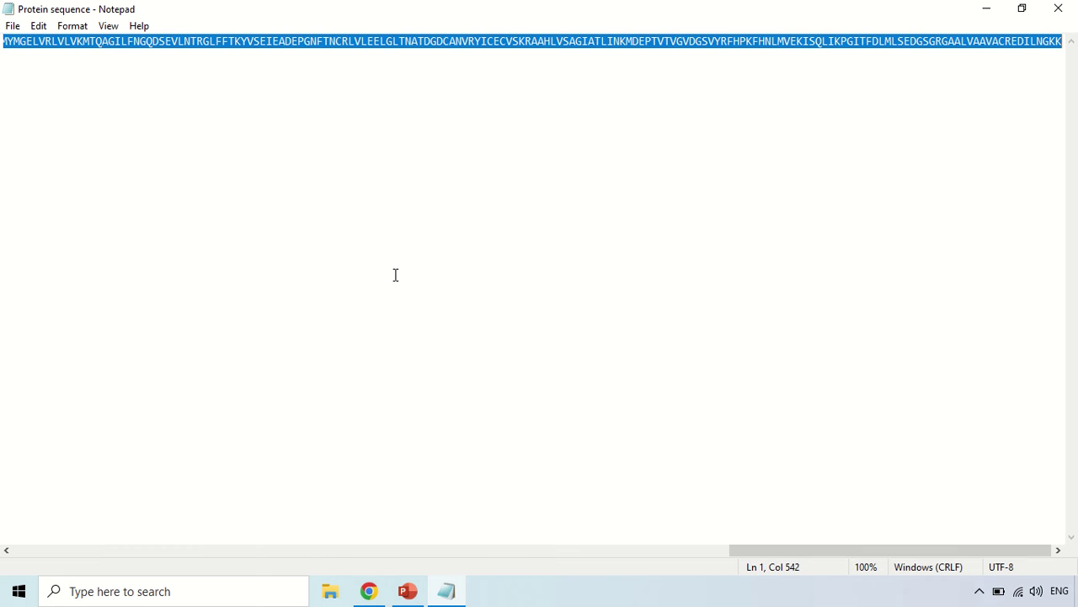
{"action": "right_click", "coordinate": [413, 40]}
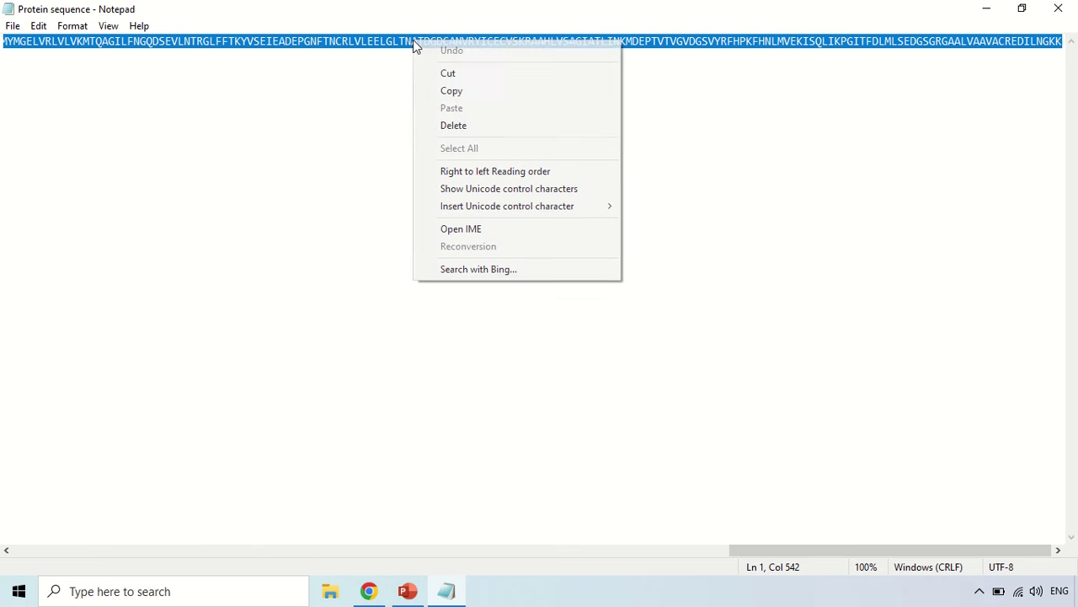
{"action": "left_click", "coordinate": [450, 92]}
{"action": "left_click", "coordinate": [443, 149]}
Return to the CATH page in Chrome, paste the copied protein sequence into the FASTA box and run the search
{"action": "left_click", "coordinate": [369, 591]}
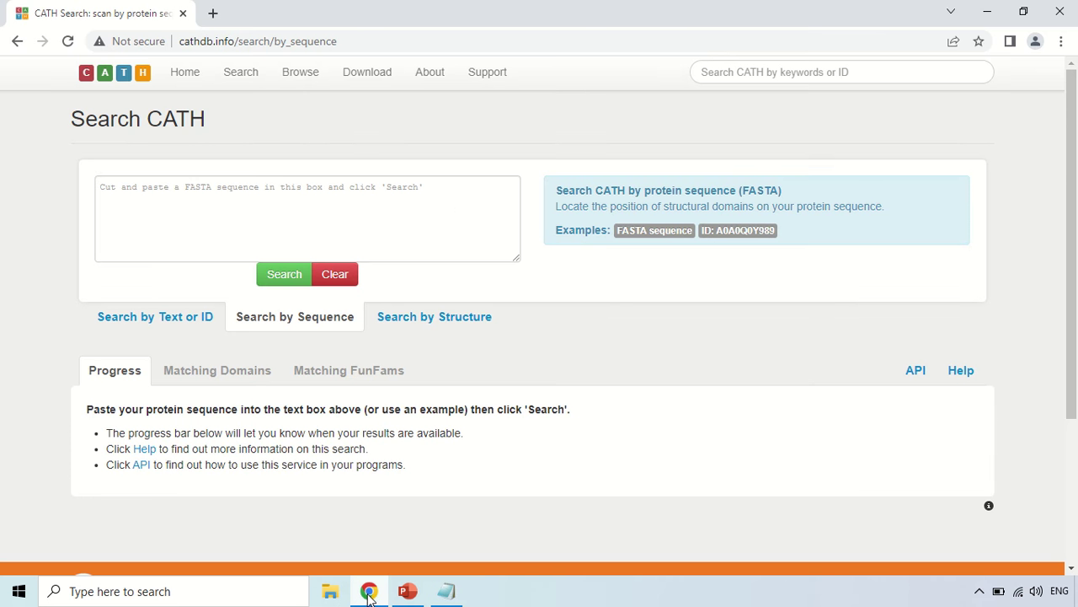
{"action": "left_click", "coordinate": [280, 200]}
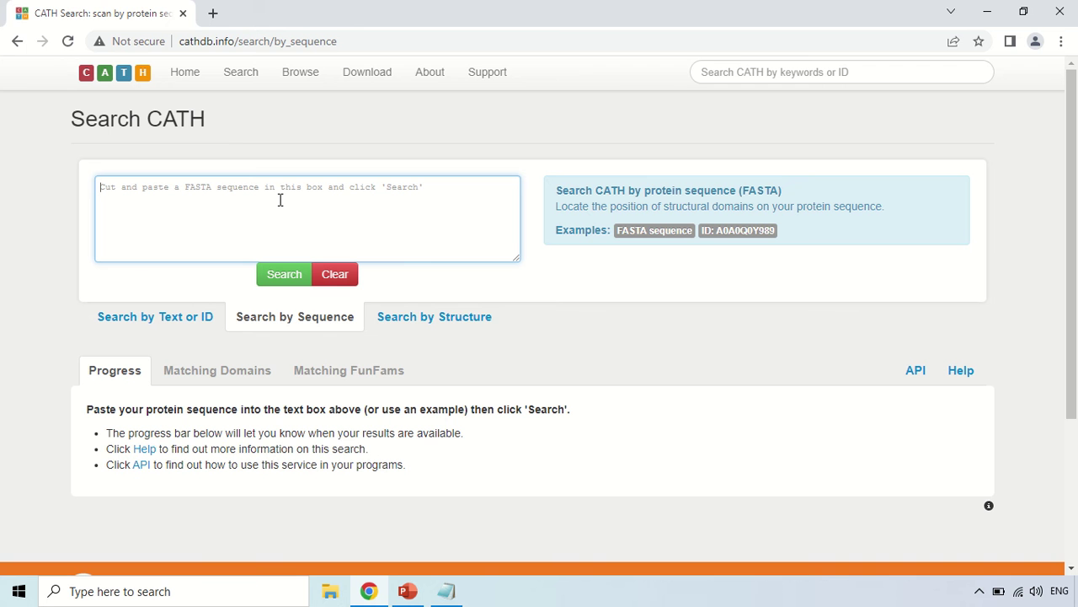
{"action": "right_click", "coordinate": [280, 199]}
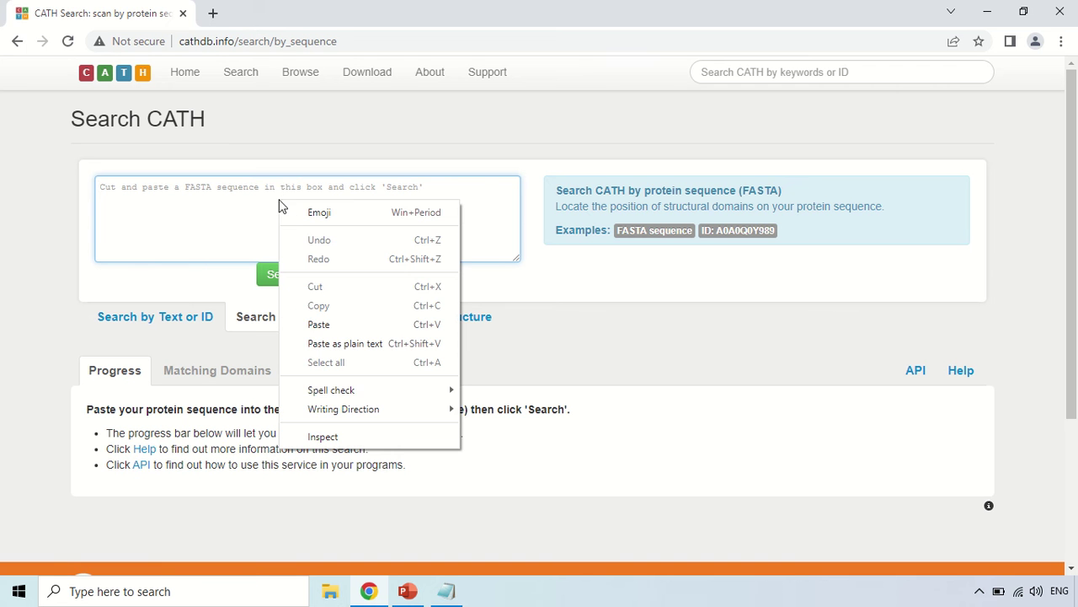
{"action": "left_click", "coordinate": [318, 323]}
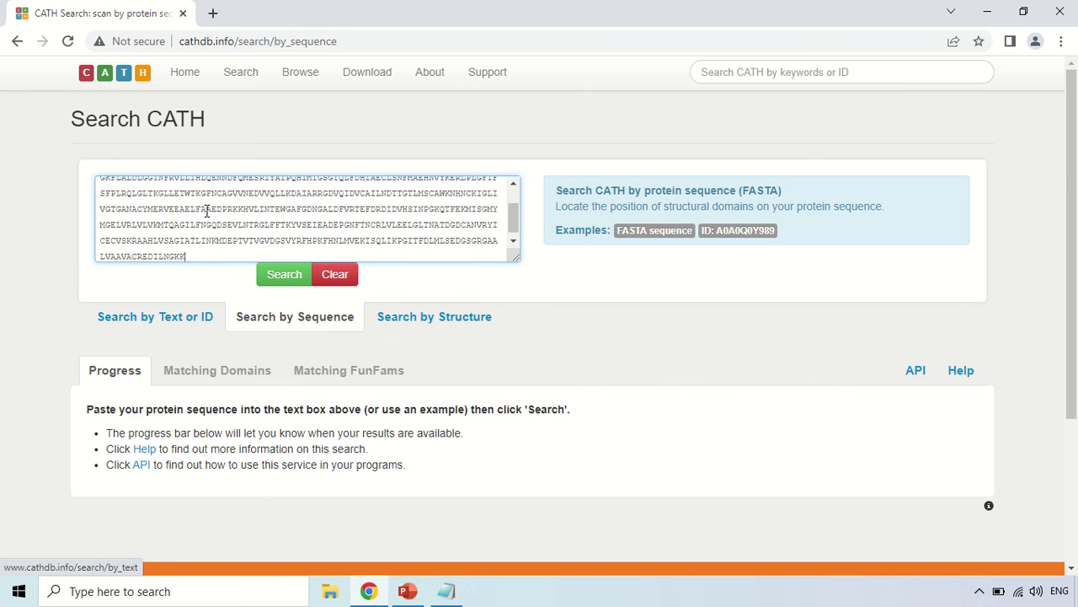
{"action": "left_click", "coordinate": [284, 276]}
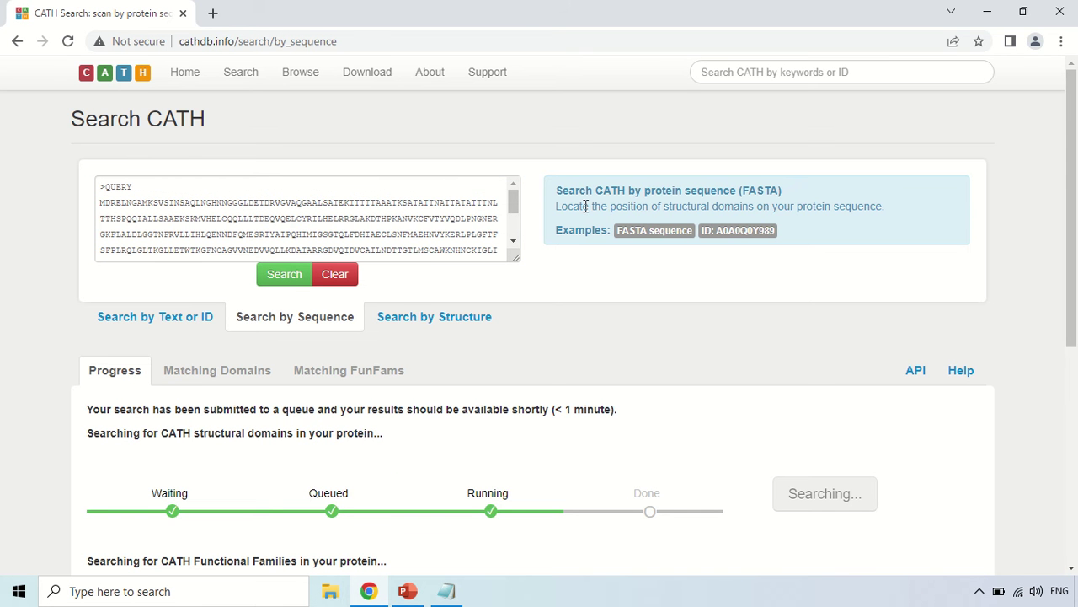
Follow the search progress until it is done, and open the list of matching CATH structural domains
{"action": "scroll", "coordinate": [580, 209], "scroll_direction": "down", "scroll_amount": 1}
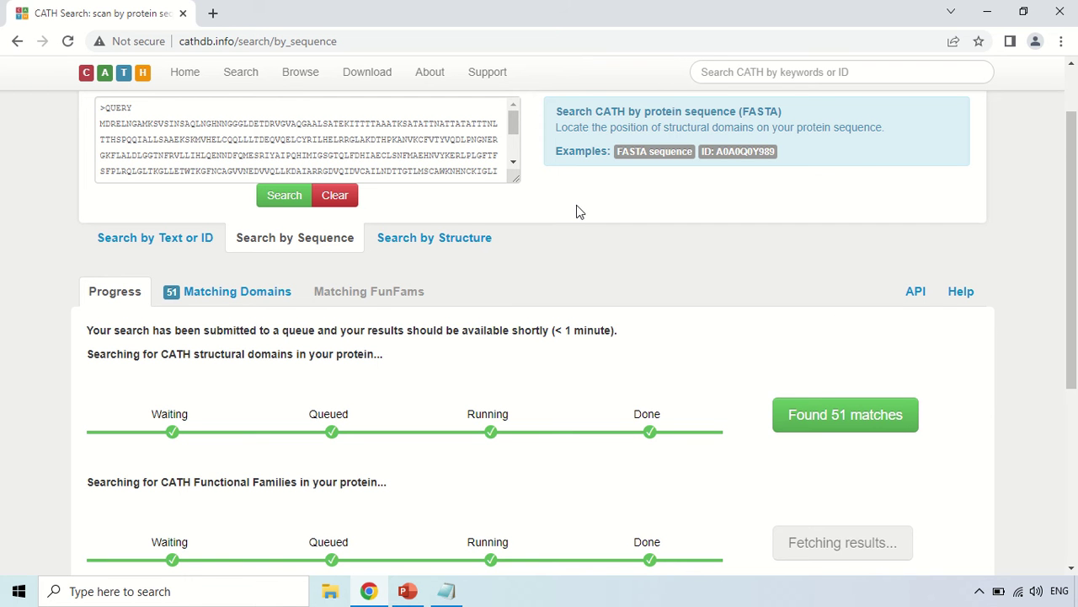
{"action": "scroll", "coordinate": [577, 205], "scroll_direction": "down", "scroll_amount": 1}
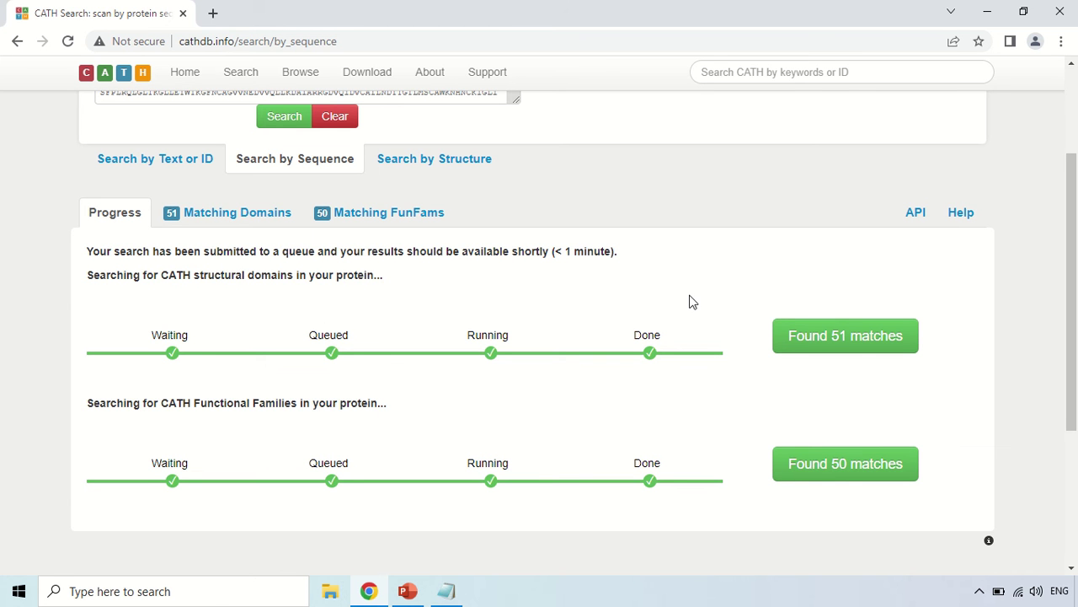
{"action": "scroll", "coordinate": [690, 302], "scroll_direction": "down", "scroll_amount": 1}
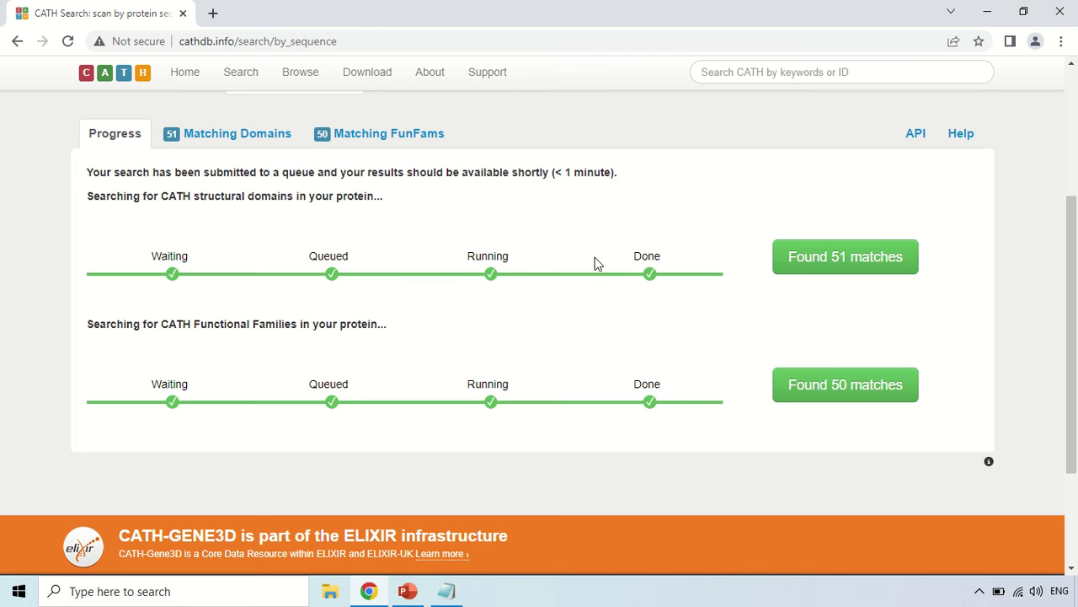
{"action": "left_click", "coordinate": [841, 261]}
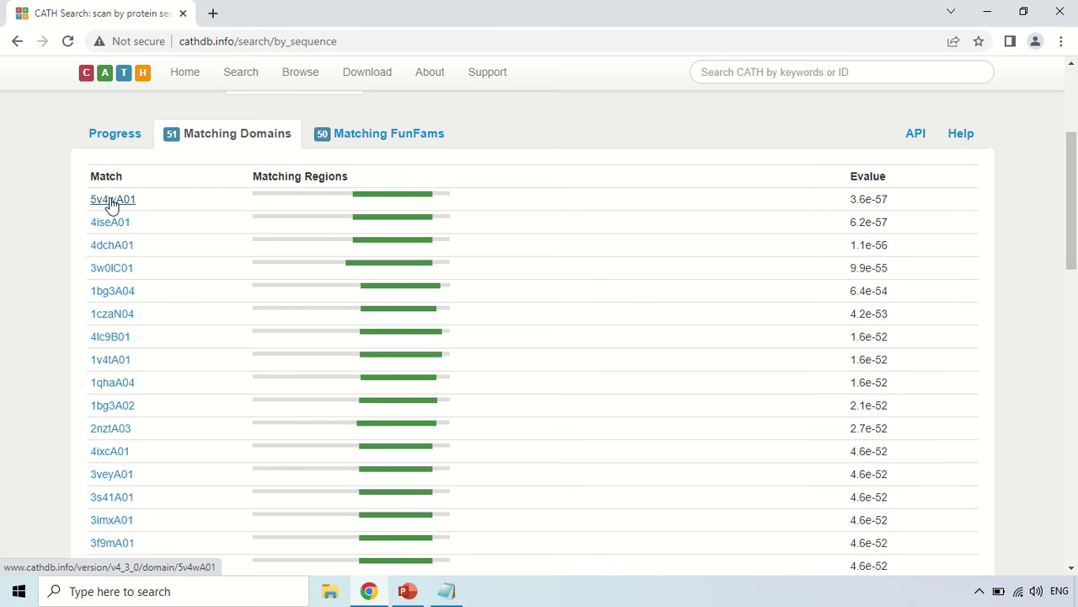
{"action": "scroll", "coordinate": [413, 236], "scroll_direction": "down", "scroll_amount": 1}
{"action": "scroll", "coordinate": [427, 287], "scroll_direction": "up", "scroll_amount": 1}
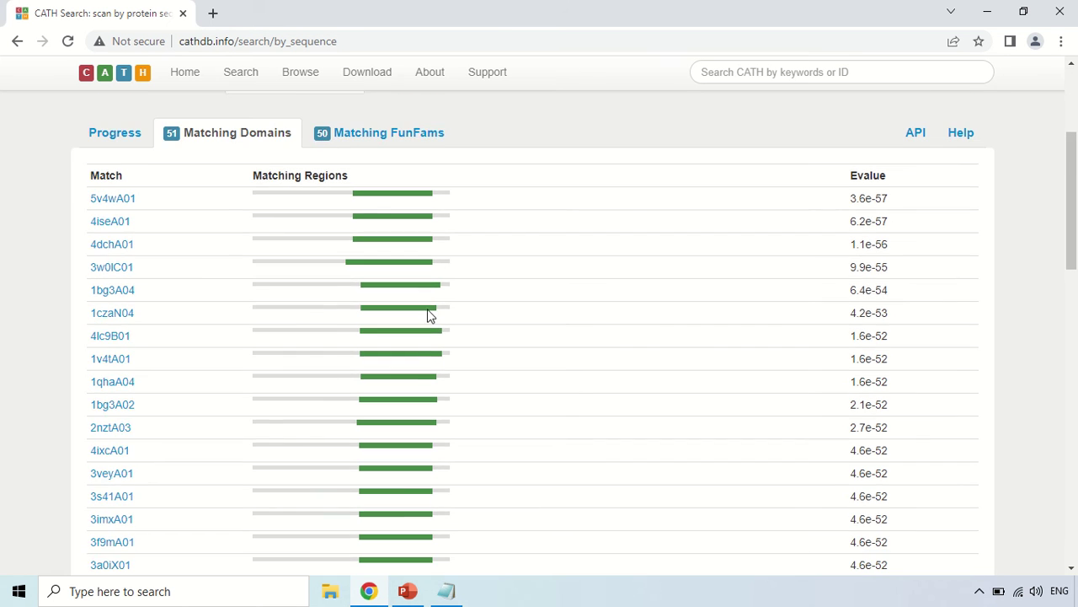
Open the matching domain 5v4wA01 and review its CATH classification levels and domain context
{"action": "left_click", "coordinate": [112, 202]}
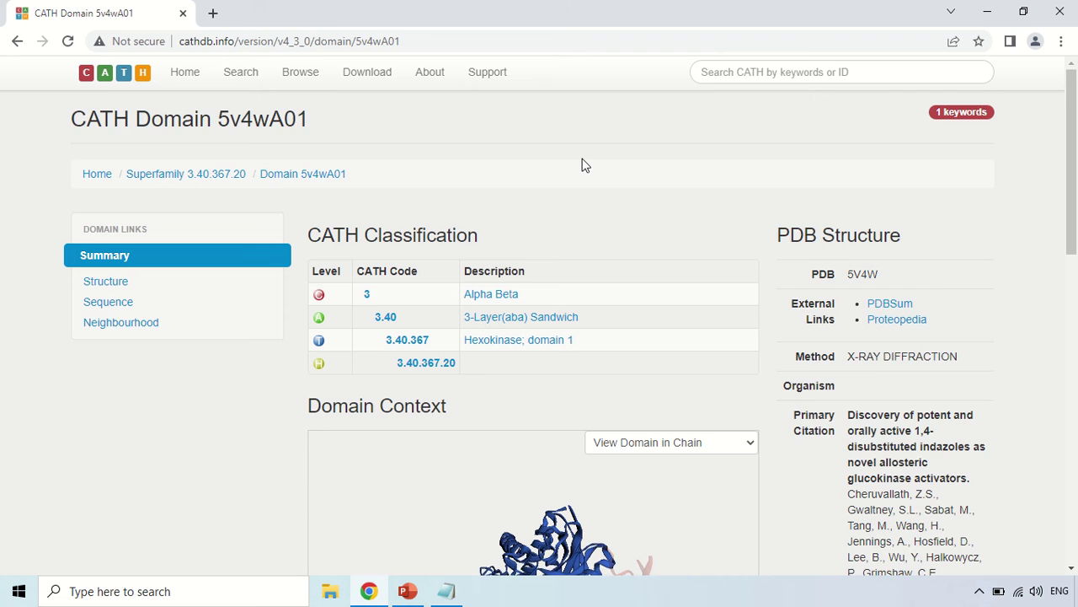
{"action": "scroll", "coordinate": [586, 179], "scroll_direction": "down", "scroll_amount": 1}
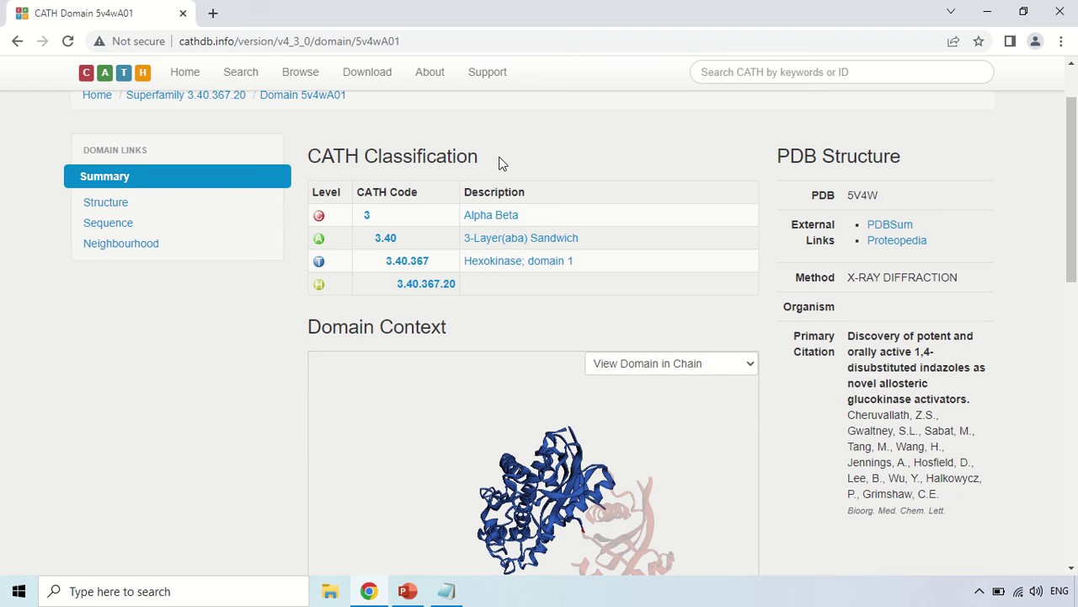
{"action": "scroll", "coordinate": [409, 174], "scroll_direction": "down", "scroll_amount": 1}
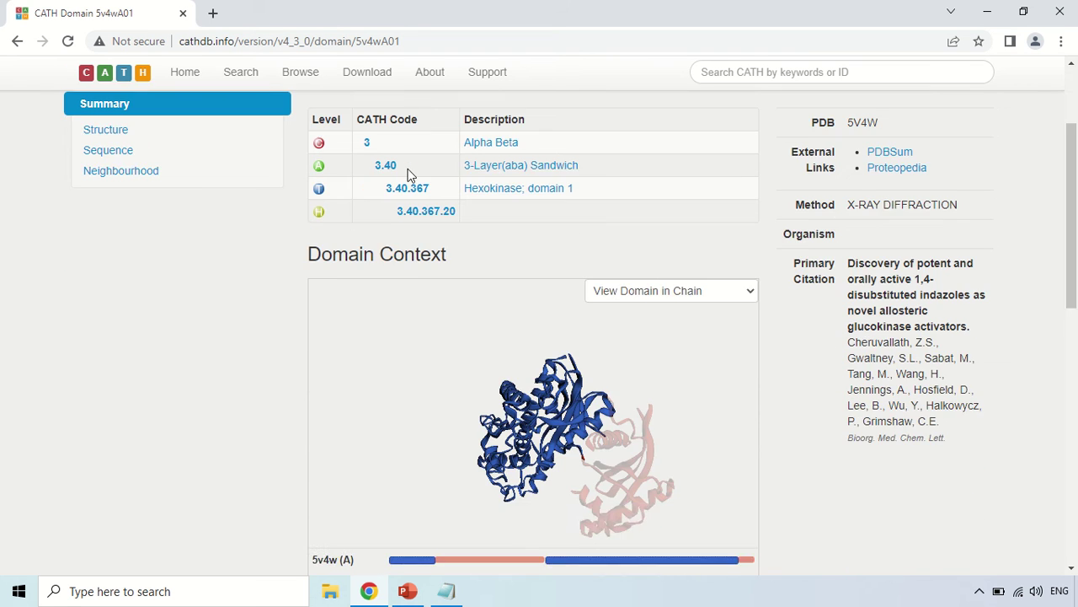
{"action": "scroll", "coordinate": [411, 175], "scroll_direction": "up", "scroll_amount": 1}
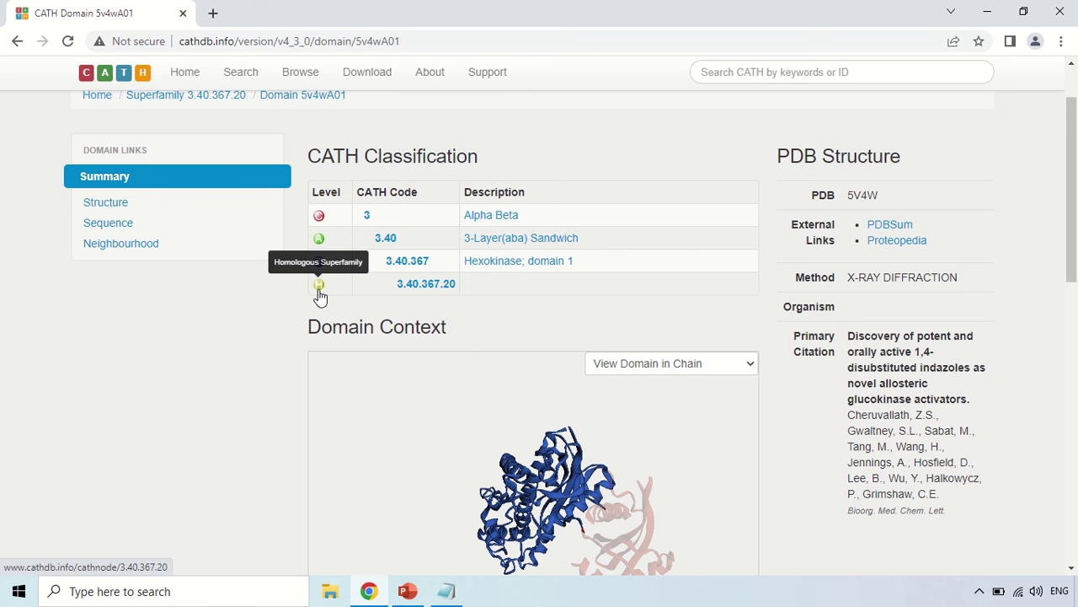
{"action": "scroll", "coordinate": [680, 238], "scroll_direction": "down", "scroll_amount": 1}
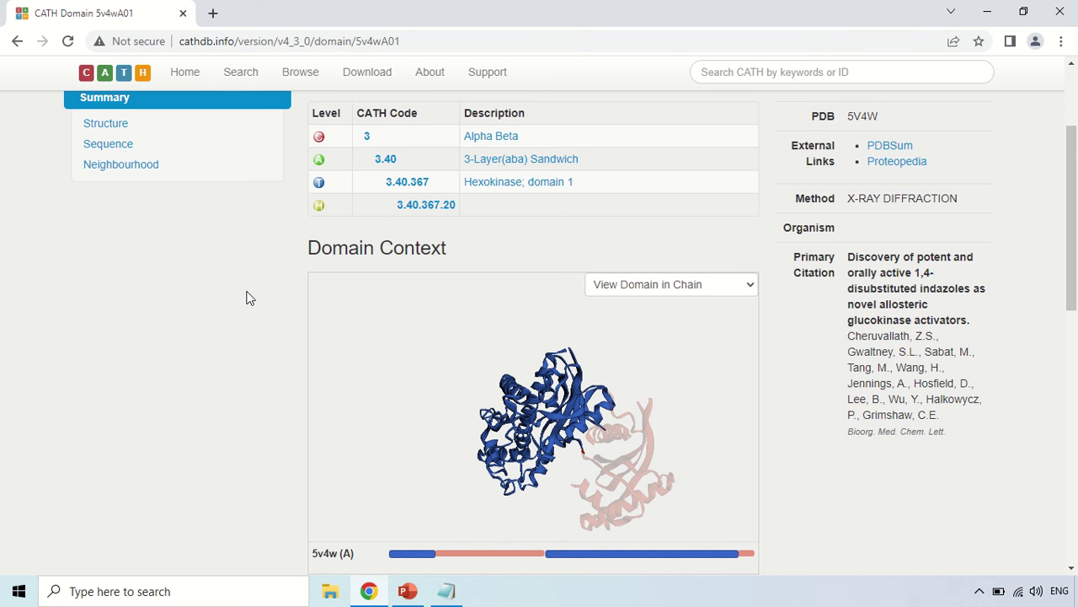
{"action": "scroll", "coordinate": [232, 294], "scroll_direction": "down", "scroll_amount": 1}
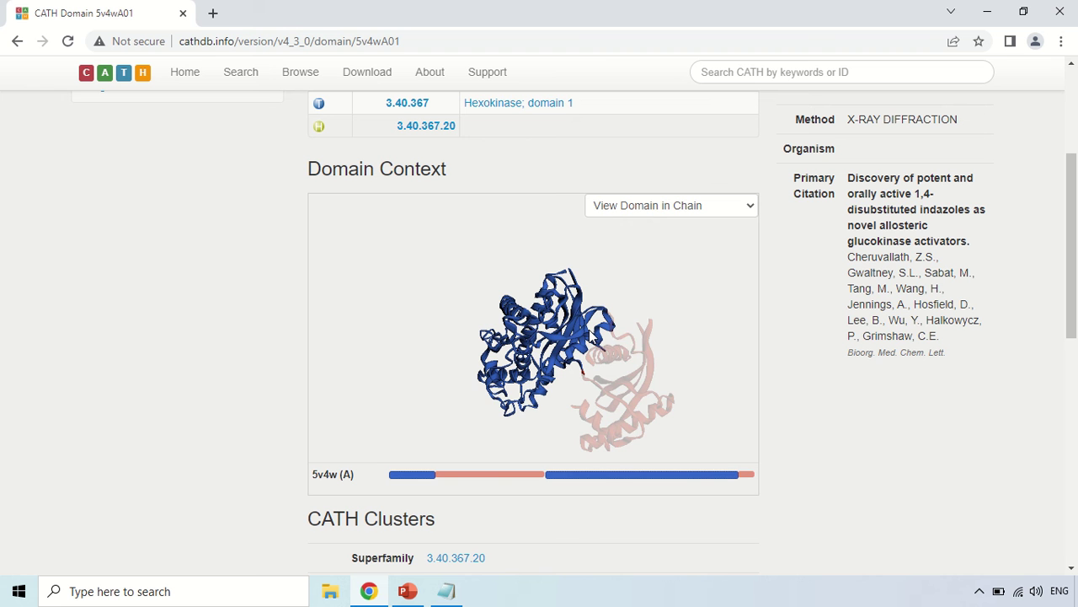
Rotate the 3D structure of domain 5v4wA01 and check its display options, keeping View Domain in Chain
{"action": "left_click_drag", "start_coordinate": [594, 337], "coordinate": [601, 369]}
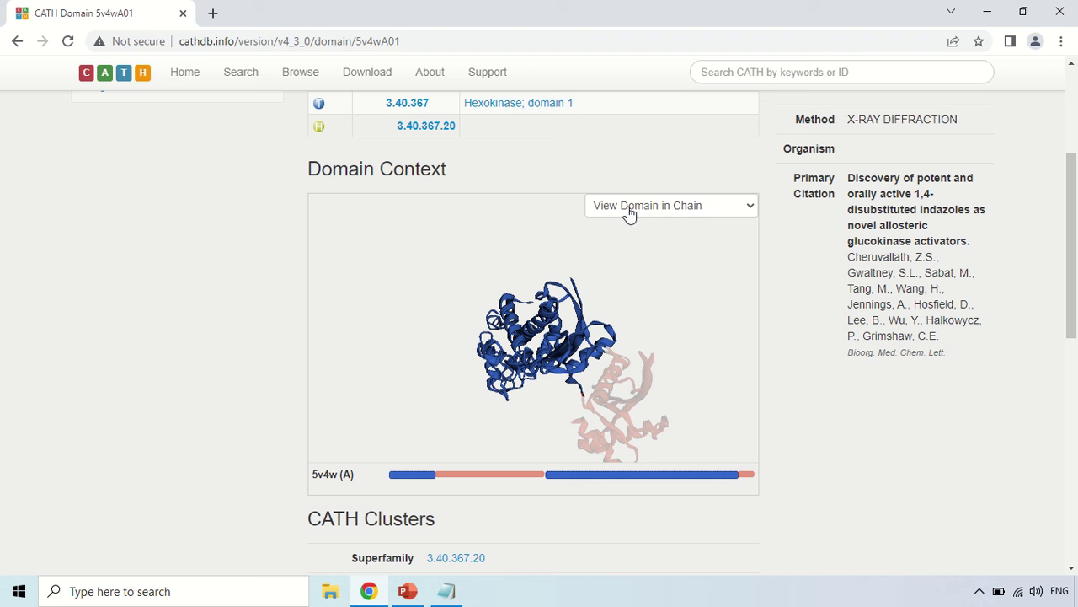
{"action": "left_click", "coordinate": [751, 212]}
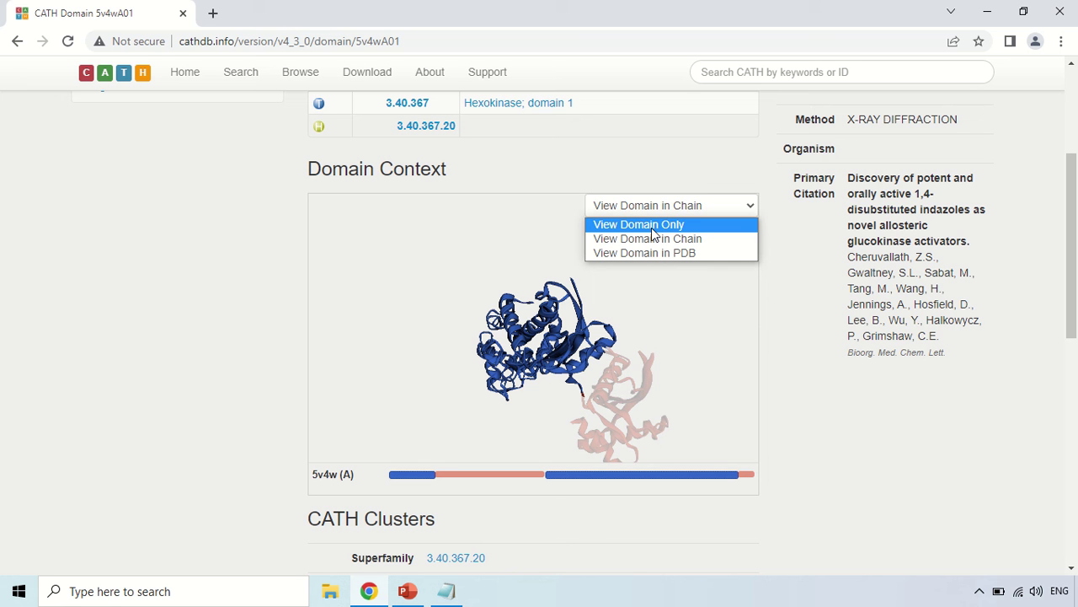
{"action": "left_click", "coordinate": [745, 213]}
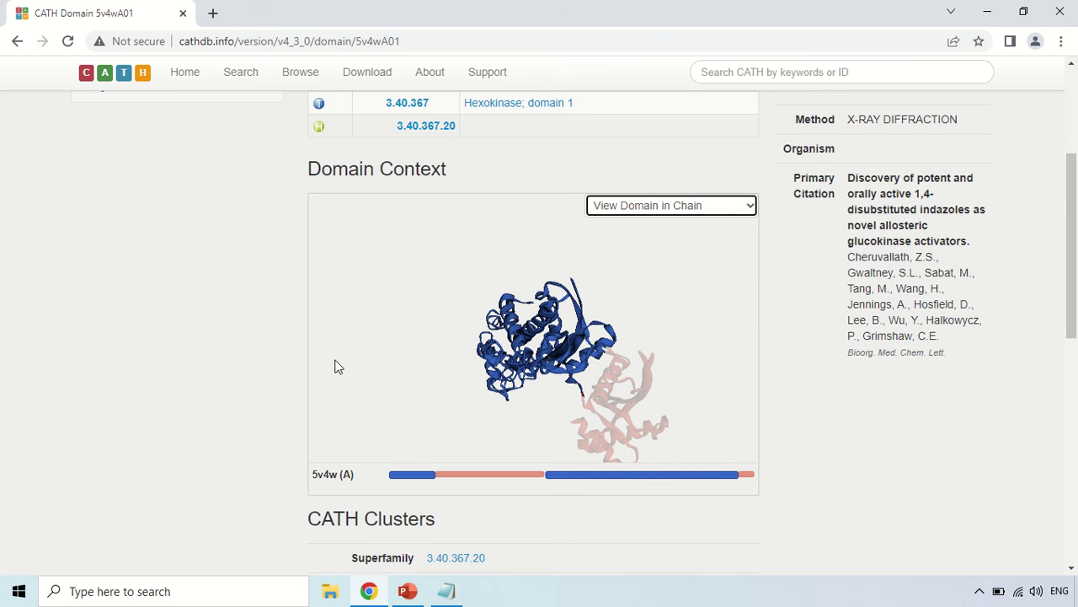
Review the CATH Clusters, Enzyme Information and UniProtKB Entries sections of the domain page, highlighting the enzyme name
{"action": "scroll", "coordinate": [113, 362], "scroll_direction": "down", "scroll_amount": 2}
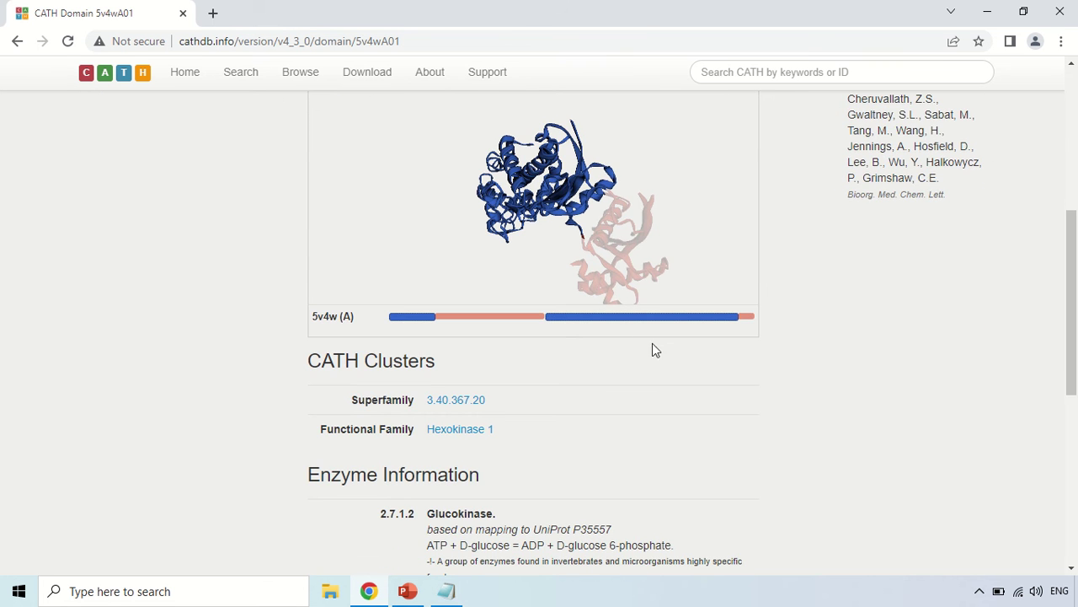
{"action": "scroll", "coordinate": [562, 336], "scroll_direction": "down", "scroll_amount": 1}
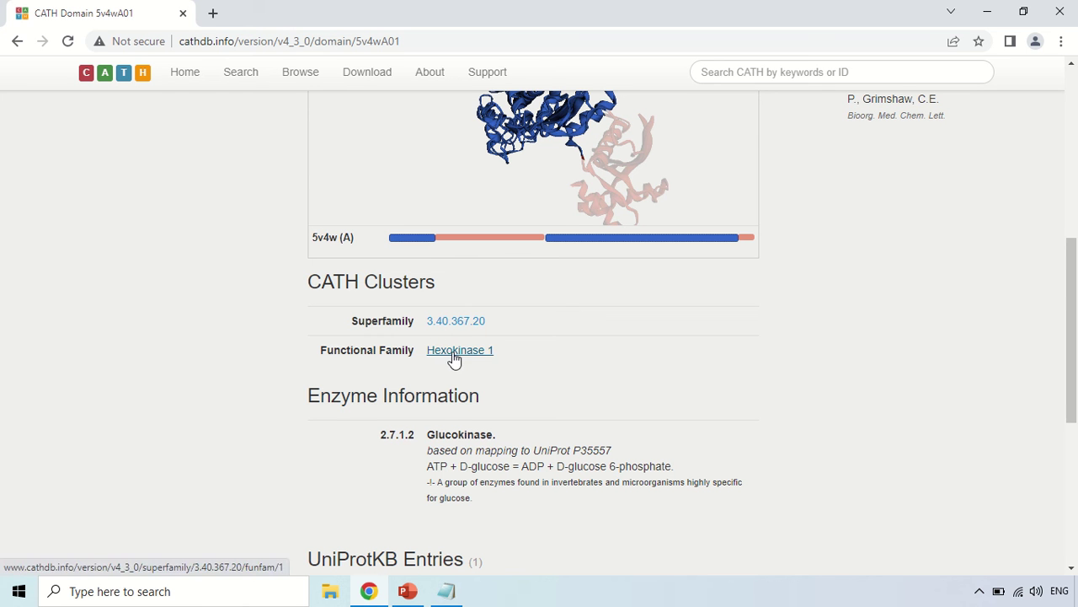
{"action": "scroll", "coordinate": [586, 360], "scroll_direction": "down", "scroll_amount": 2}
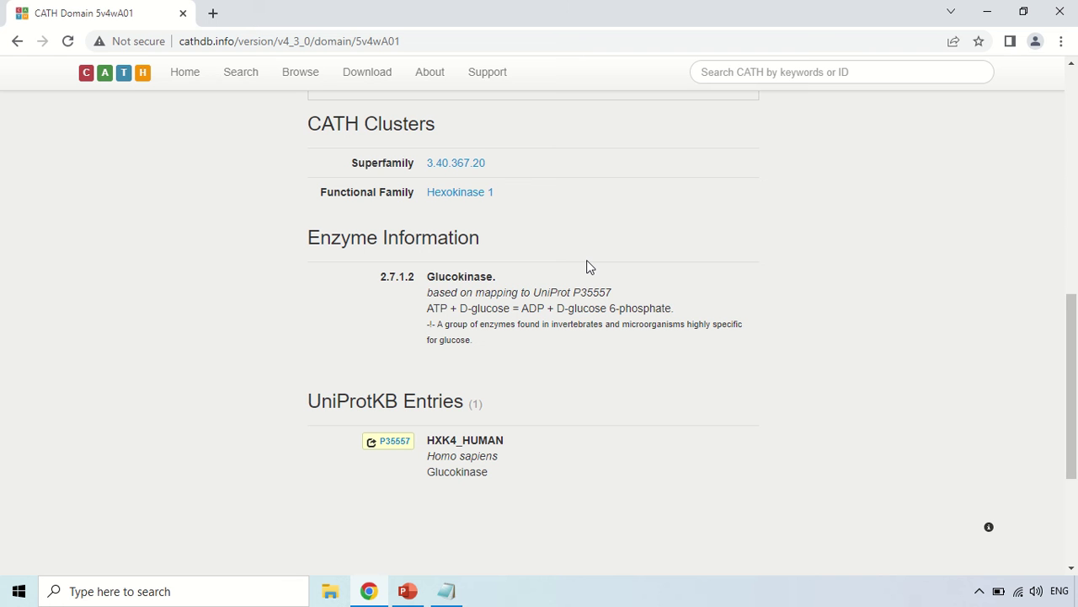
{"action": "double_click", "coordinate": [458, 278]}
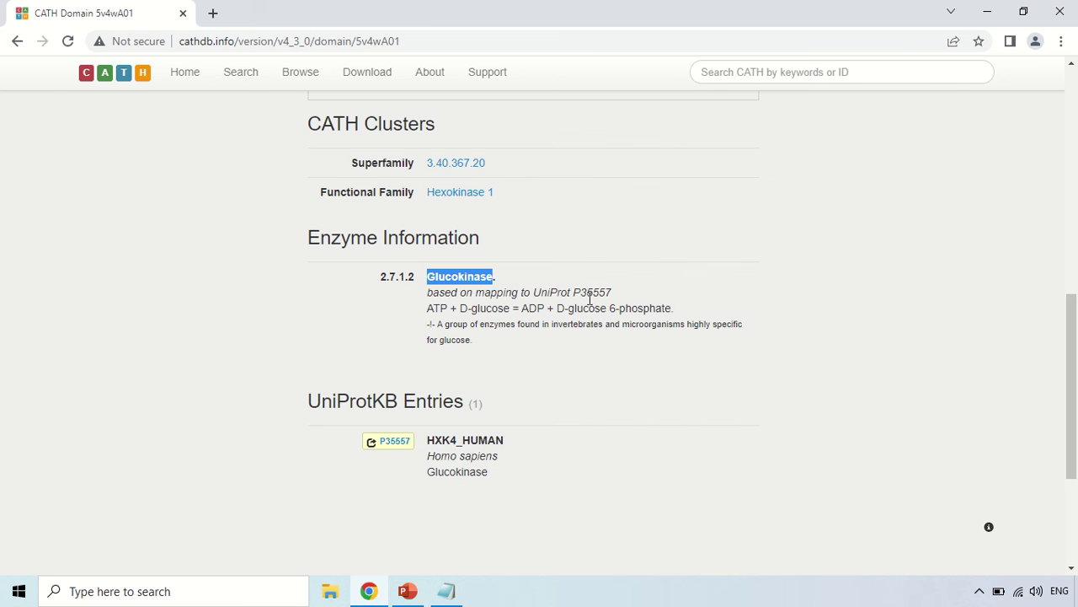
{"action": "scroll", "coordinate": [549, 398], "scroll_direction": "down", "scroll_amount": 2}
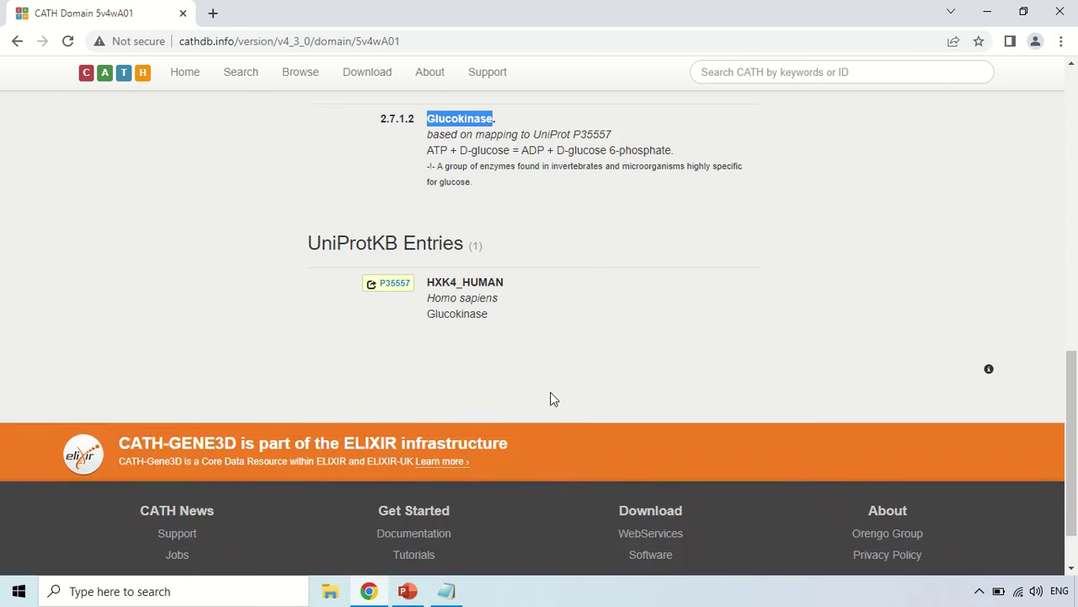
{"action": "key", "text": "Home"}
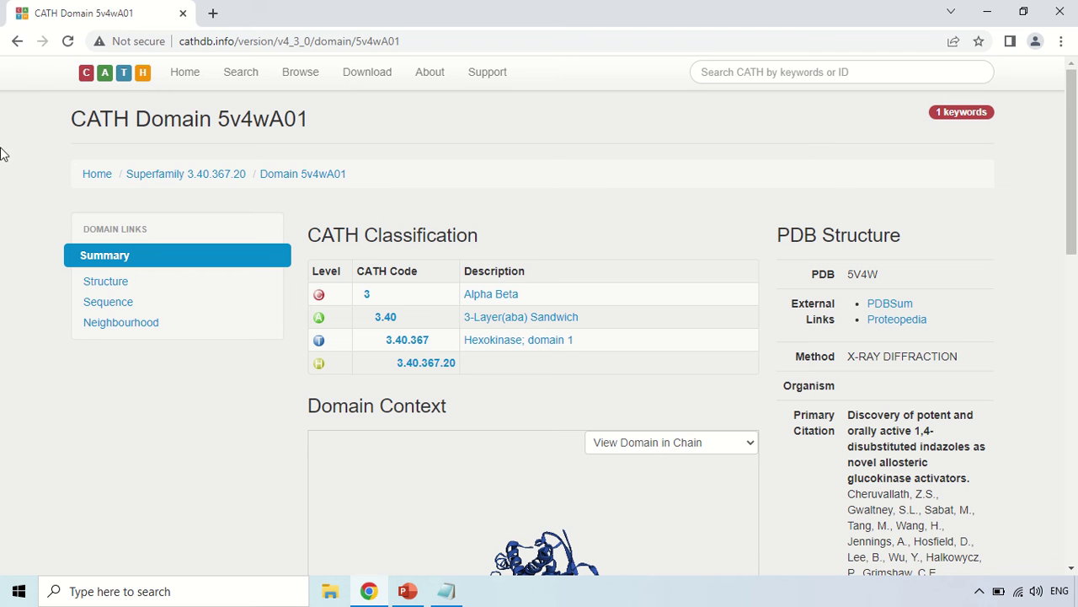
Return to the sequence search results and open the matching functional family Phosphotransferase (3.40.367.20/FF/5)
{"action": "left_click", "coordinate": [15, 49]}
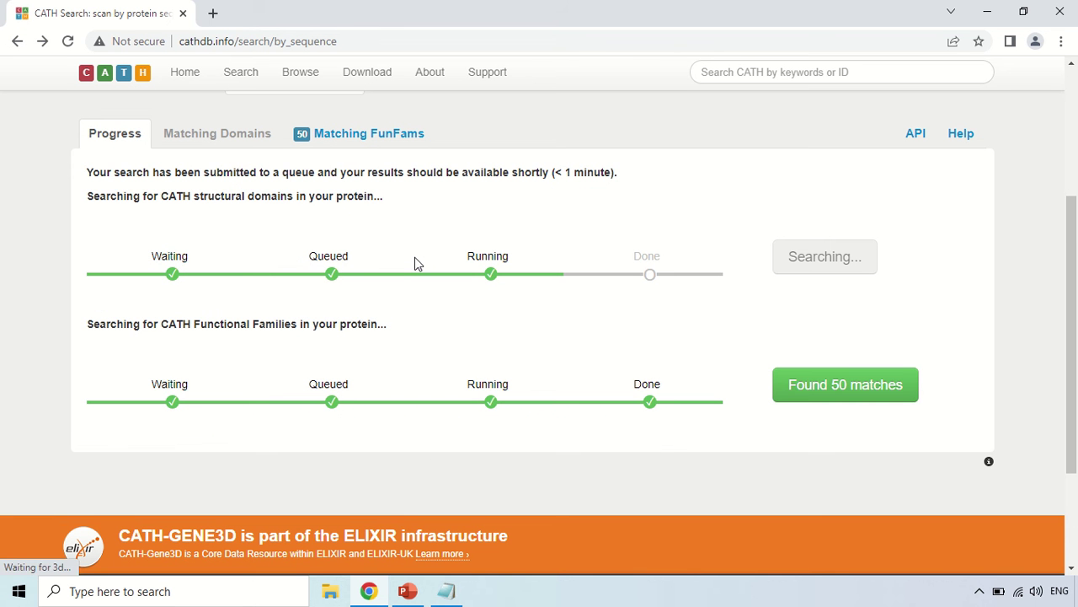
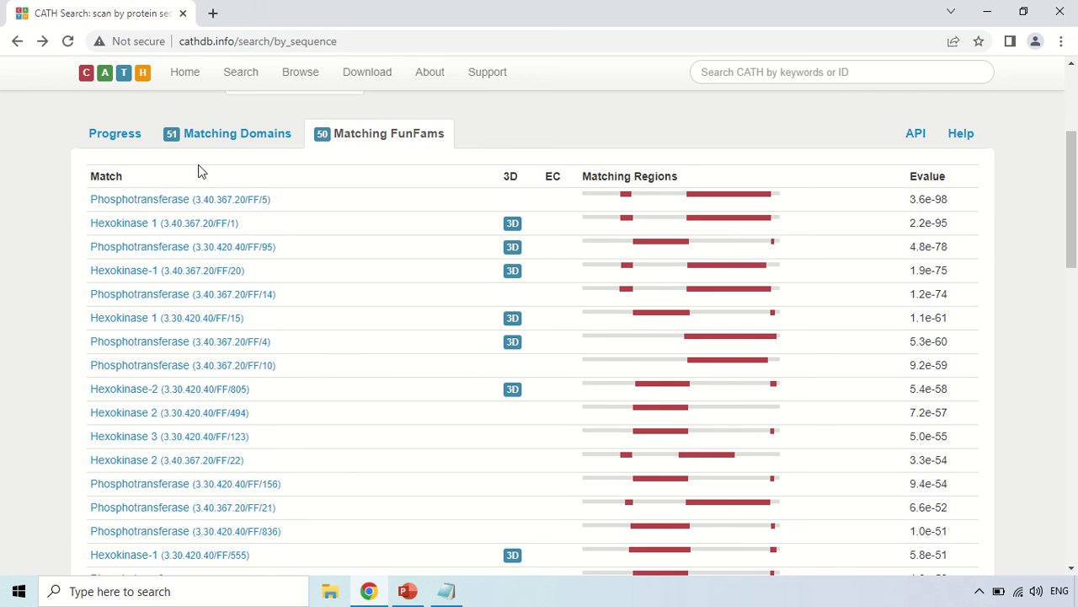
{"action": "left_click", "coordinate": [149, 200]}
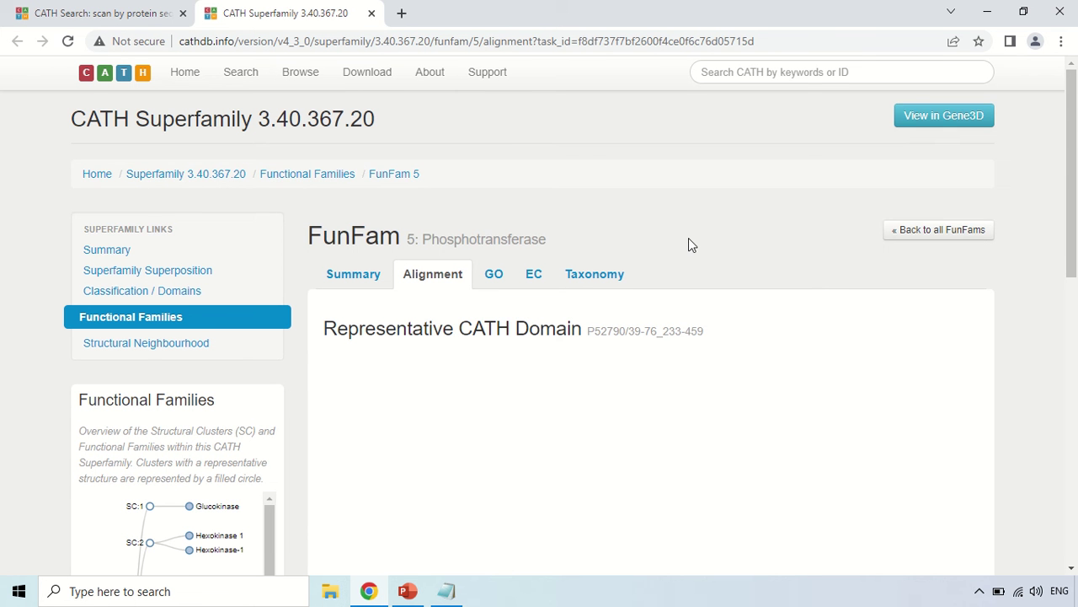
{"action": "scroll", "coordinate": [688, 244], "scroll_direction": "down", "scroll_amount": 2}
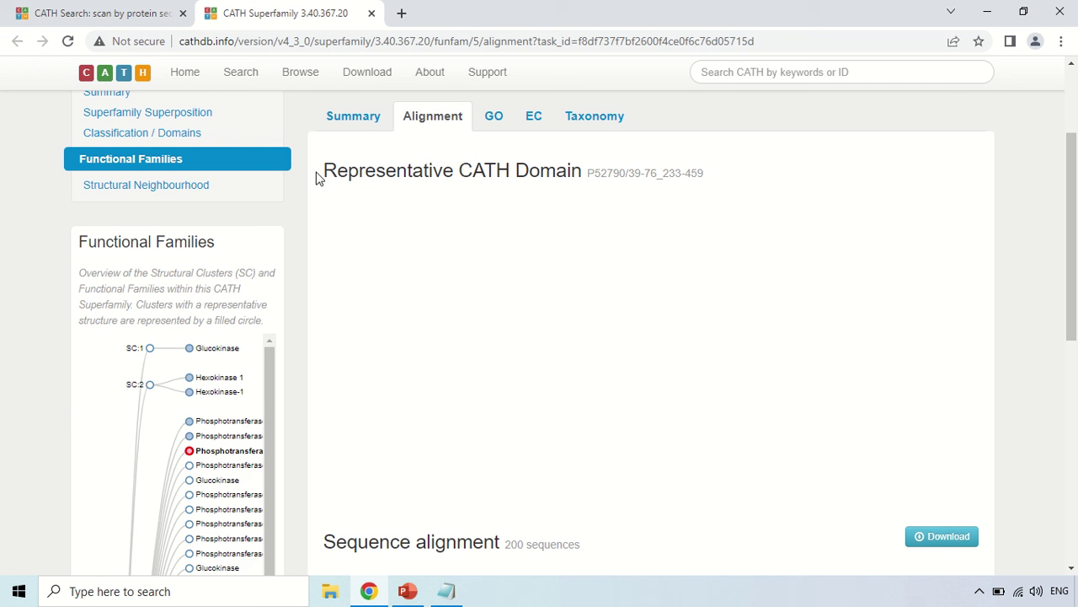
Open the GO annotations of the Phosphotransferase FunFam and examine its molecular function terms
{"action": "left_click", "coordinate": [495, 118]}
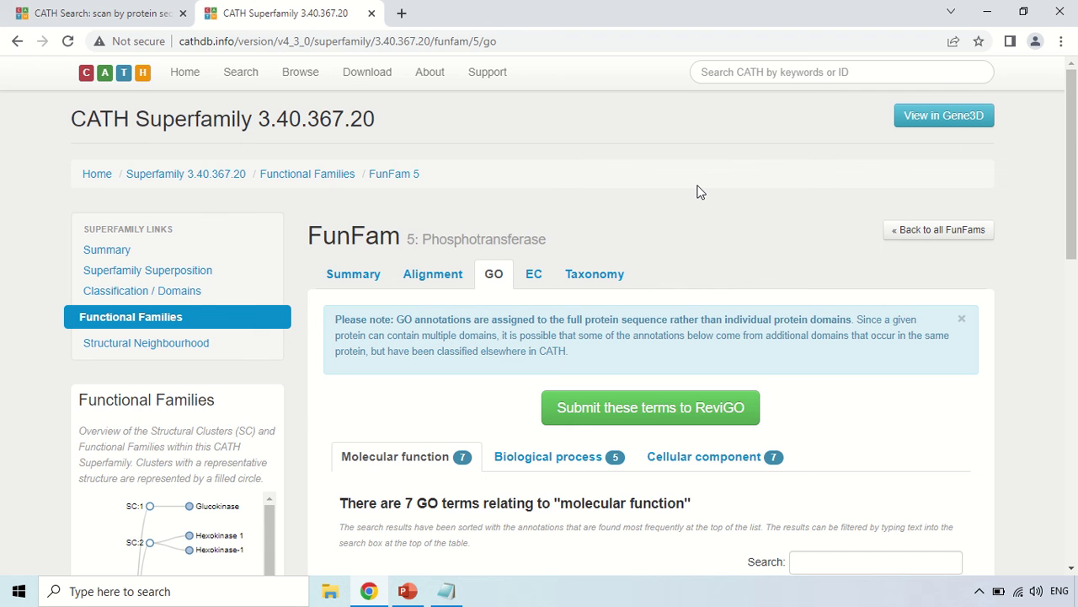
{"action": "scroll", "coordinate": [698, 193], "scroll_direction": "down", "scroll_amount": 2}
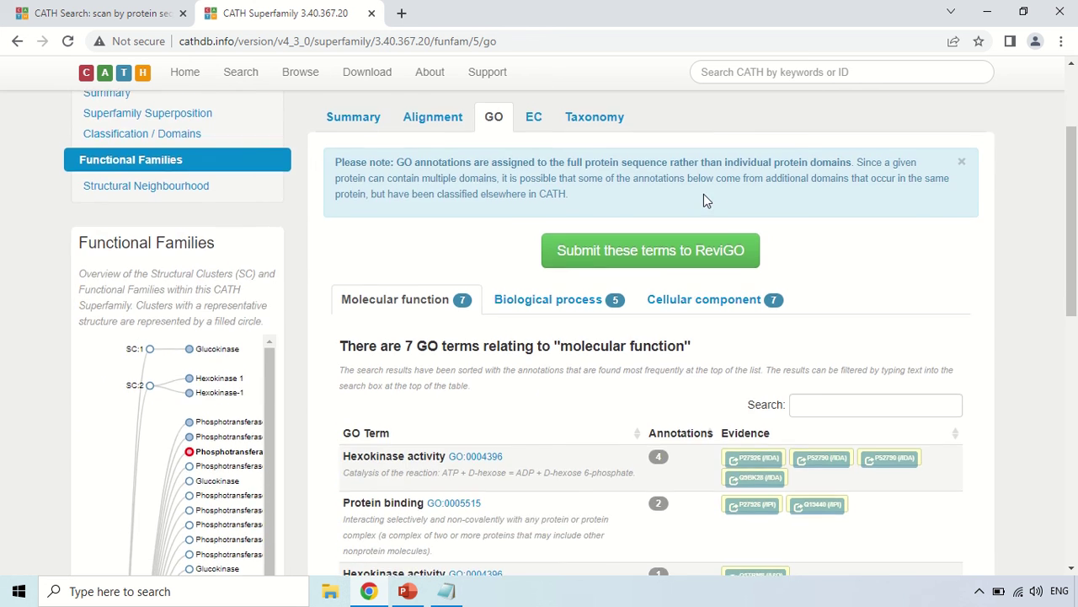
{"action": "scroll", "coordinate": [449, 177], "scroll_direction": "up", "scroll_amount": 1}
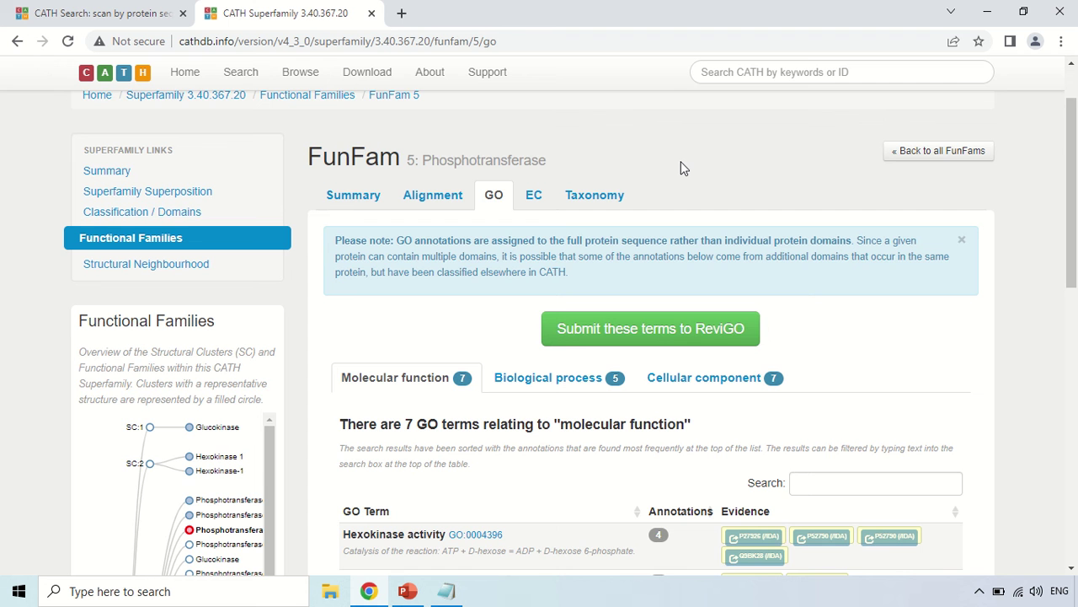
{"action": "scroll", "coordinate": [684, 172], "scroll_direction": "down", "scroll_amount": 2}
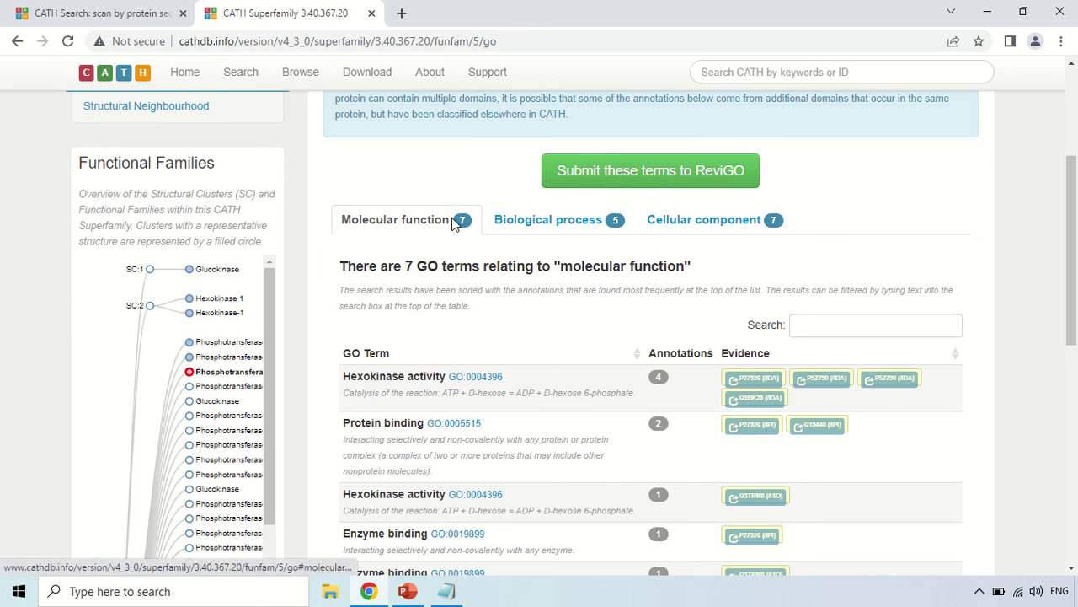
{"action": "scroll", "coordinate": [554, 301], "scroll_direction": "down", "scroll_amount": 1}
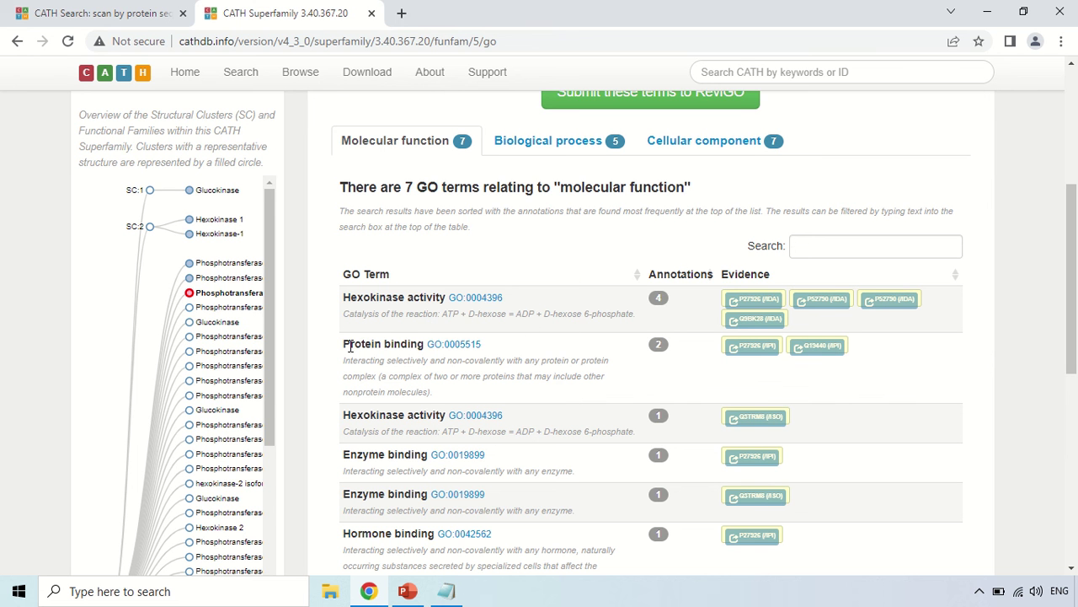
{"action": "left_click_drag", "start_coordinate": [351, 344], "coordinate": [416, 351]}
{"action": "left_click", "coordinate": [456, 361]}
Examine the FunFam's biological process GO terms, highlighting neutrophil degranulation, canonical glycolysis and hexose metabolic process
{"action": "left_click", "coordinate": [538, 149]}
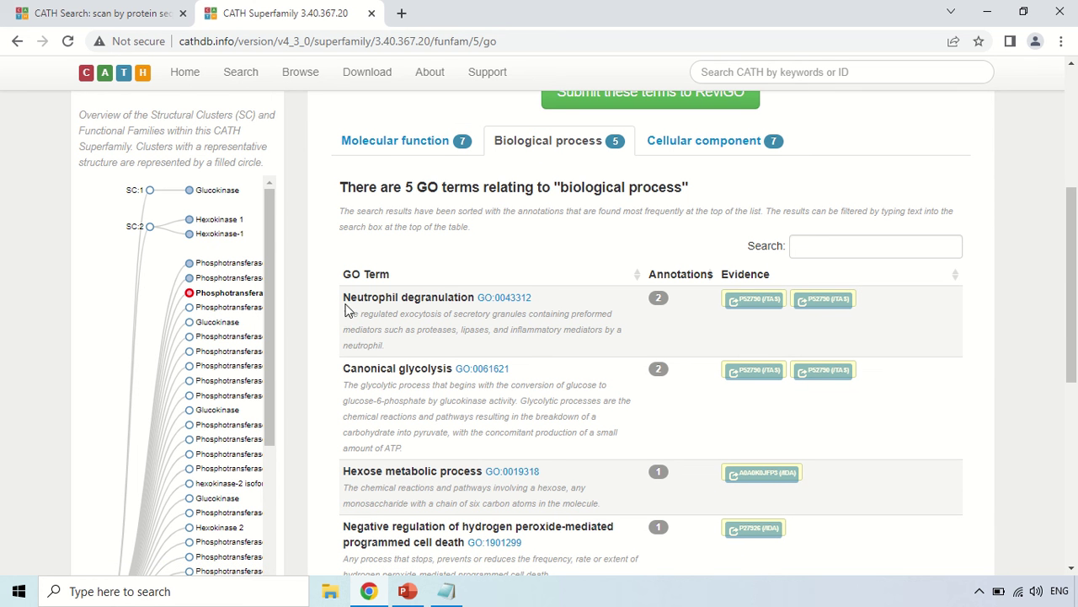
{"action": "left_click_drag", "start_coordinate": [344, 297], "coordinate": [474, 300]}
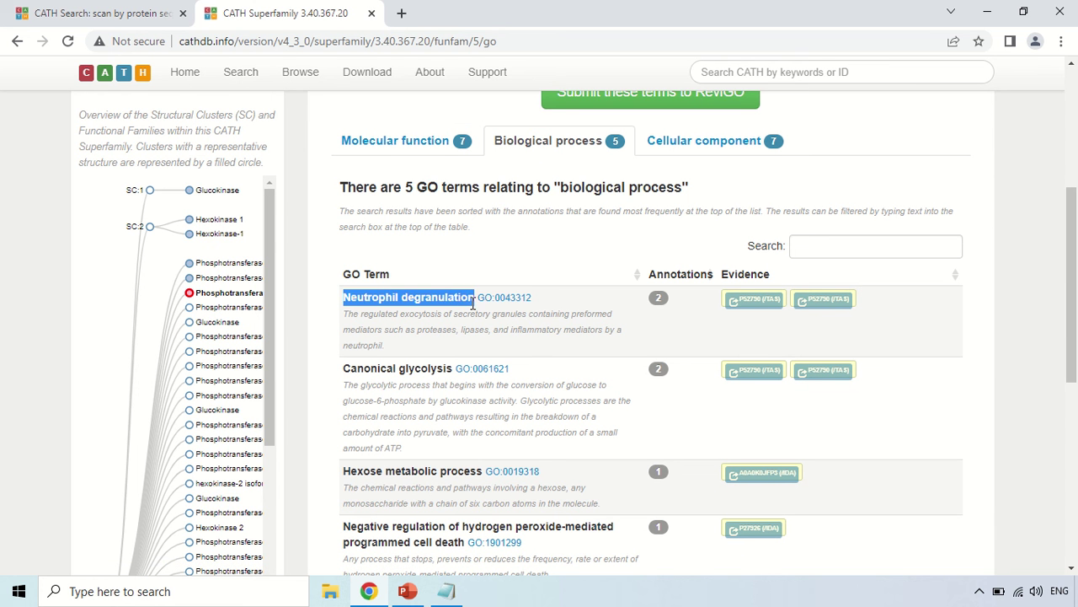
{"action": "left_click", "coordinate": [402, 368]}
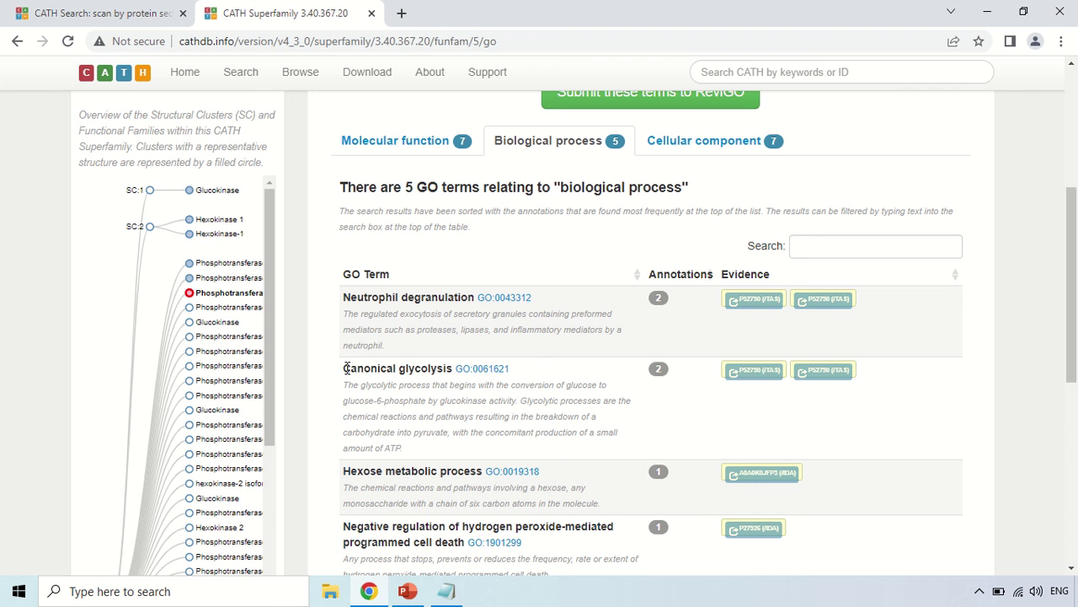
{"action": "left_click_drag", "start_coordinate": [346, 368], "coordinate": [452, 369]}
{"action": "left_click", "coordinate": [376, 434]}
{"action": "left_click_drag", "start_coordinate": [342, 476], "coordinate": [477, 480]}
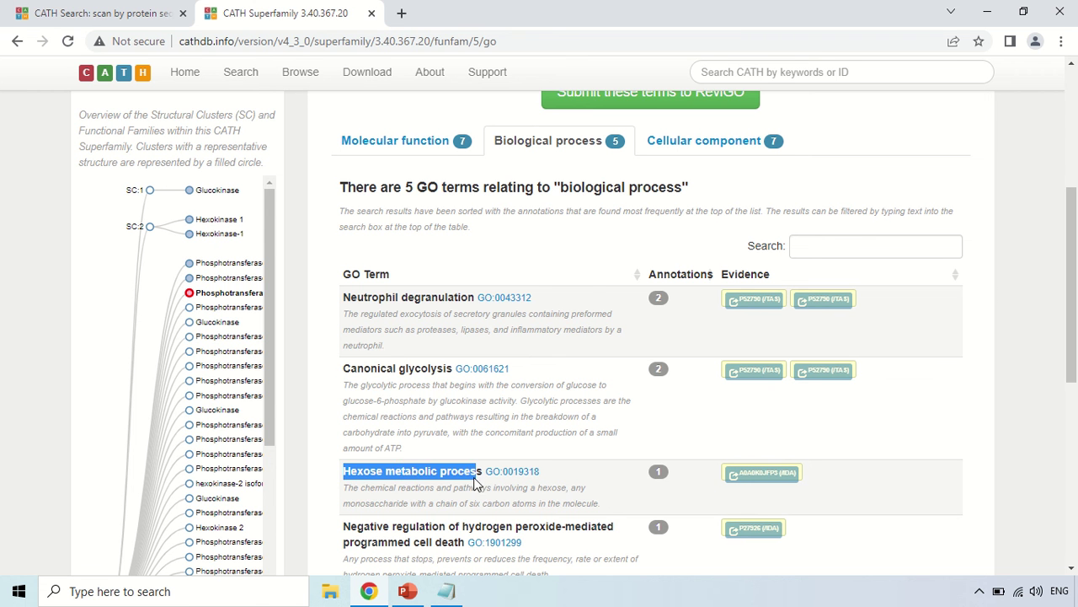
{"action": "left_click", "coordinate": [575, 270]}
View the cellular component GO terms and highlight the FunFam name Phosphotransferase in the heading
{"action": "left_click", "coordinate": [691, 142]}
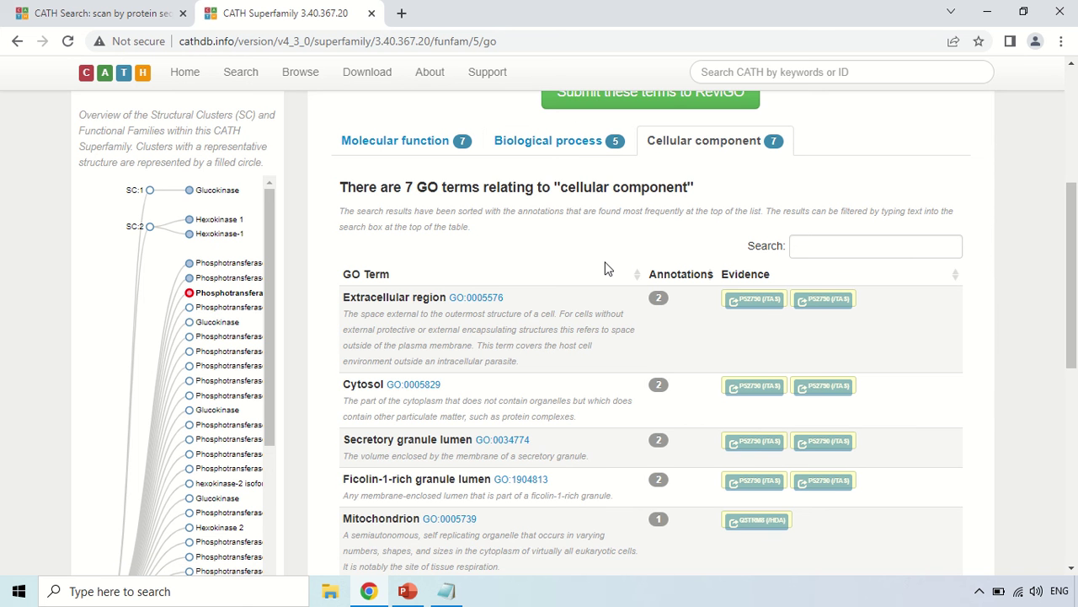
{"action": "scroll", "coordinate": [540, 306], "scroll_direction": "up", "scroll_amount": 4}
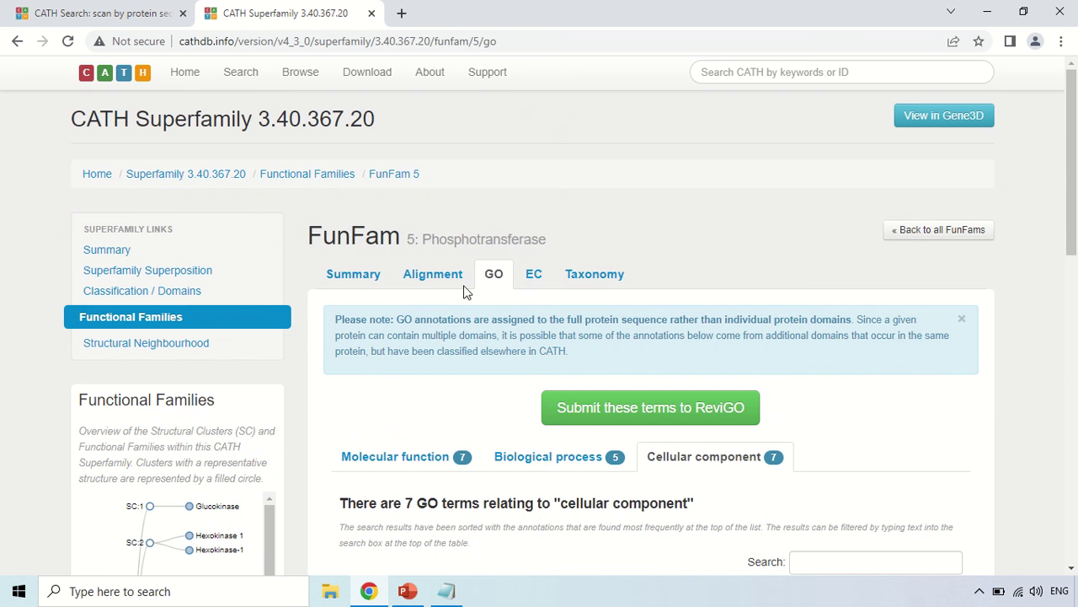
{"action": "left_click_drag", "start_coordinate": [422, 239], "coordinate": [547, 240]}
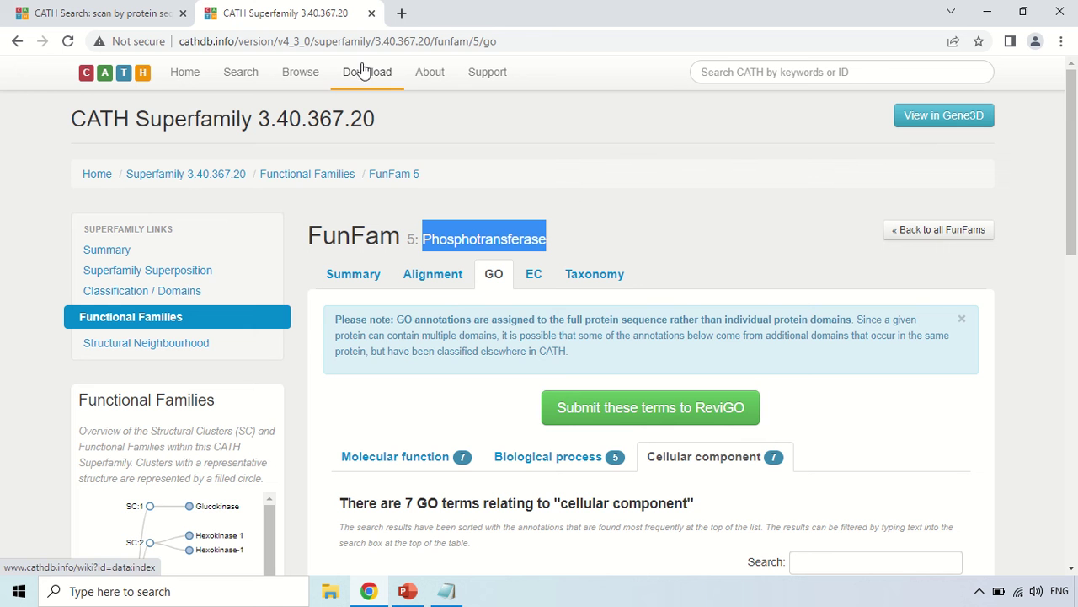
Close the Phosphotransferase page, open the Hexokinase 1 (3.40.367.20/FF/1) match and review its representative domain and sequence alignment section
{"action": "left_click", "coordinate": [372, 13]}
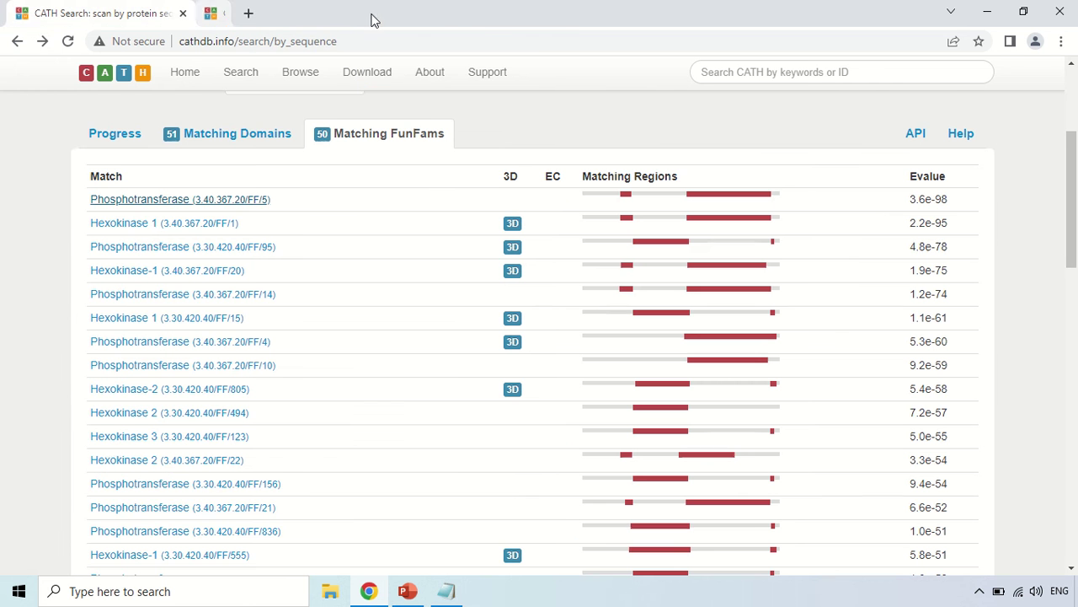
{"action": "left_click", "coordinate": [137, 228]}
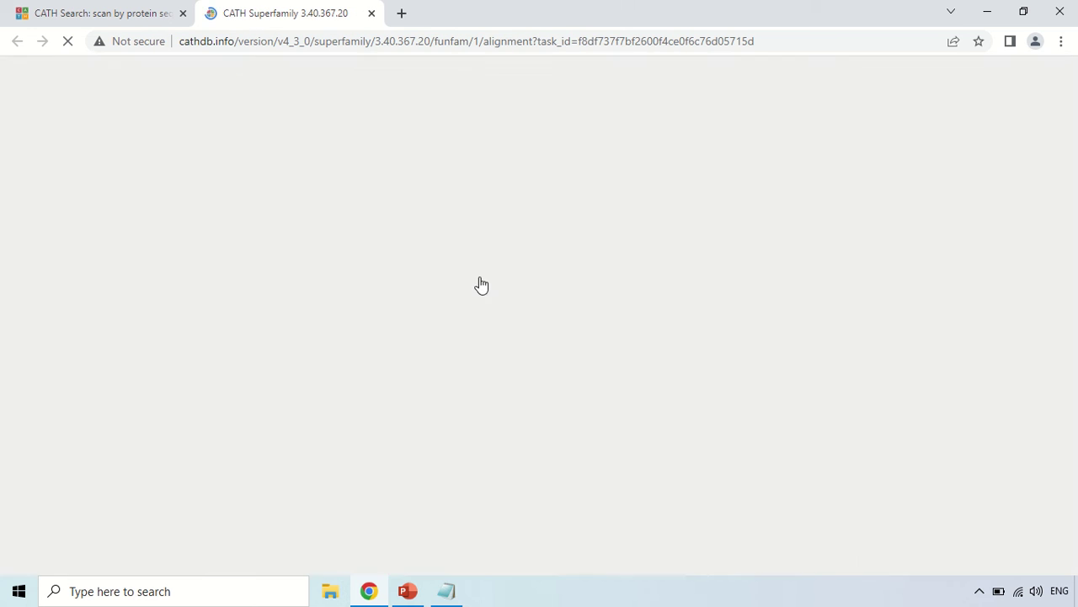
{"action": "scroll", "coordinate": [775, 243], "scroll_direction": "down", "scroll_amount": 1}
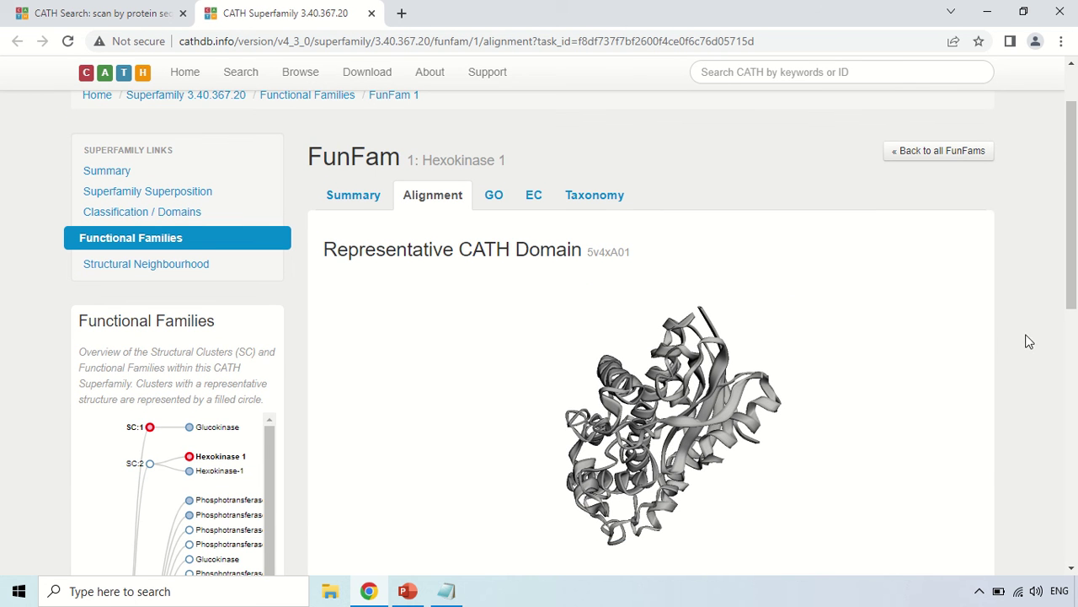
{"action": "scroll", "coordinate": [991, 354], "scroll_direction": "down", "scroll_amount": 2}
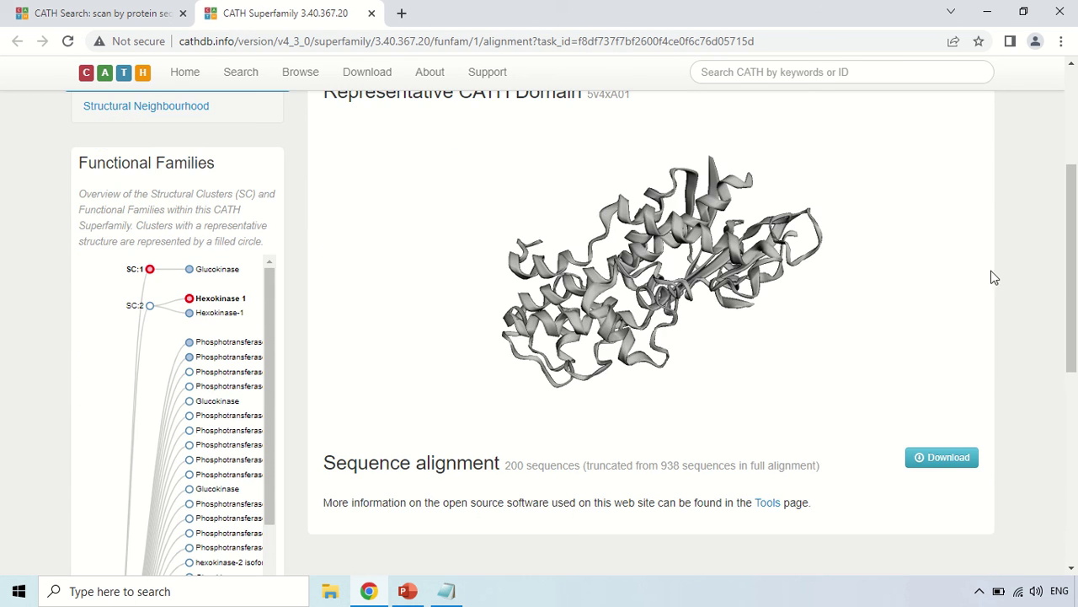
{"action": "scroll", "coordinate": [993, 278], "scroll_direction": "up", "scroll_amount": 2}
{"action": "scroll", "coordinate": [993, 277], "scroll_direction": "up", "scroll_amount": 1}
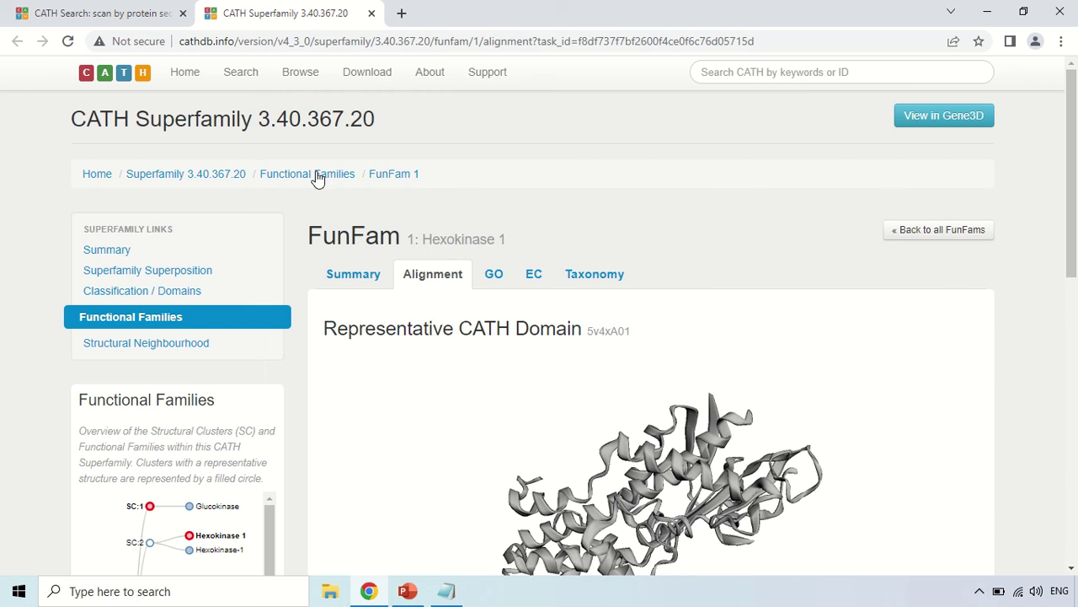
Look at the GO annotations of the Hexokinase 1 FunFam, its taxonomy sunburst diagram and the Functional Families tree
{"action": "left_click", "coordinate": [493, 281]}
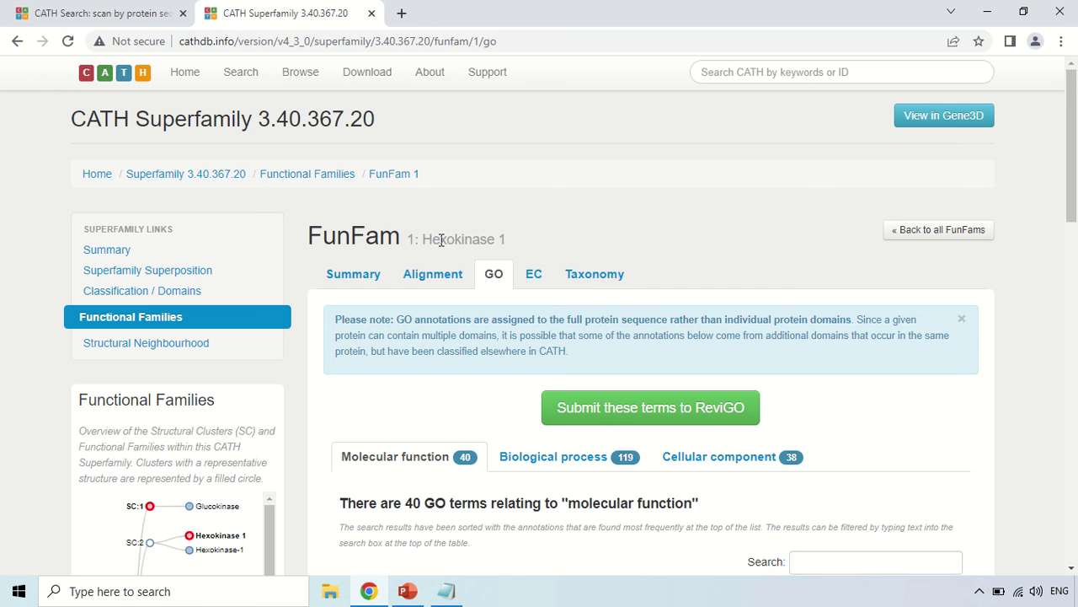
{"action": "left_click", "coordinate": [593, 275]}
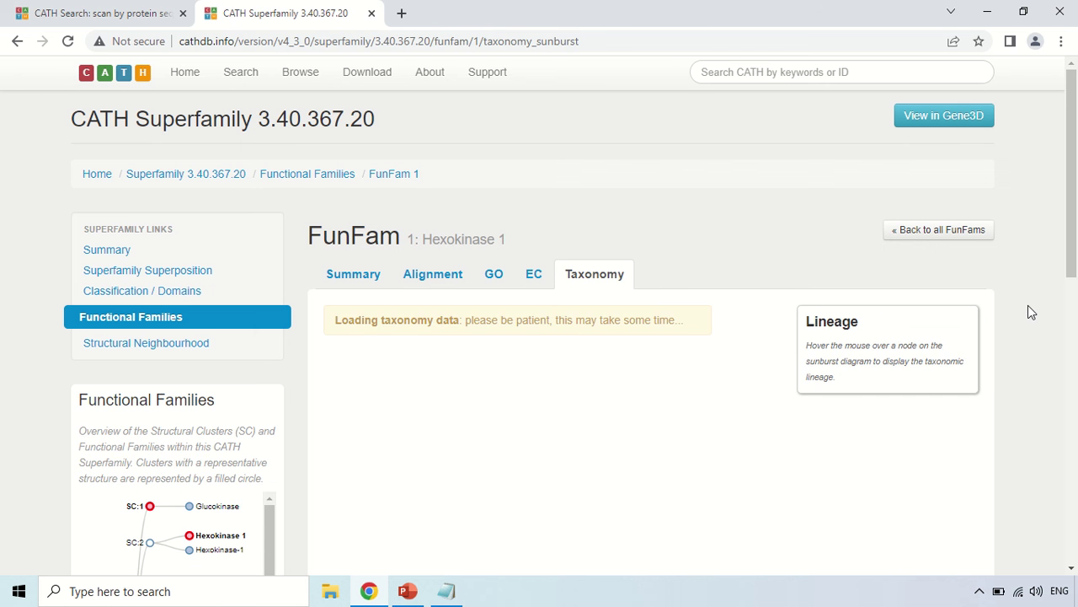
{"action": "scroll", "coordinate": [1028, 305], "scroll_direction": "down", "scroll_amount": 2}
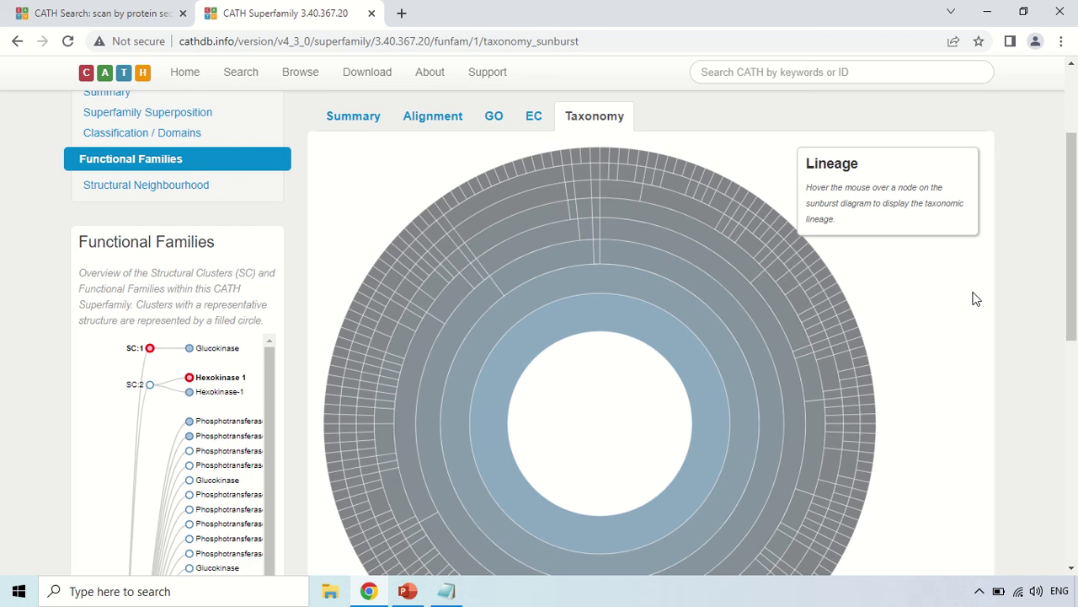
{"action": "scroll", "coordinate": [975, 299], "scroll_direction": "down", "scroll_amount": 1}
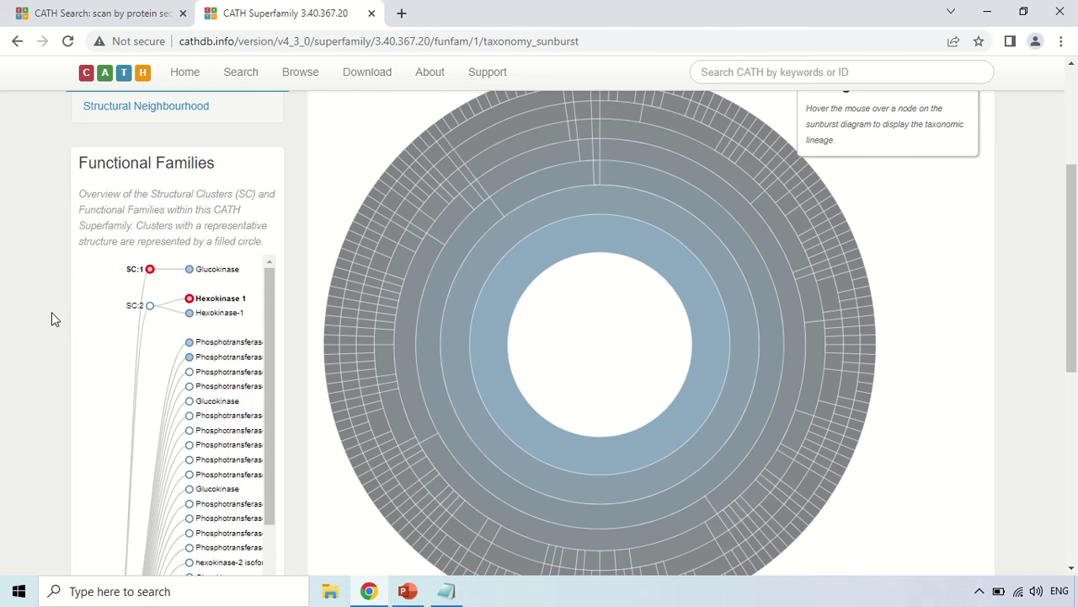
{"action": "scroll", "coordinate": [177, 331], "scroll_direction": "down", "scroll_amount": 2}
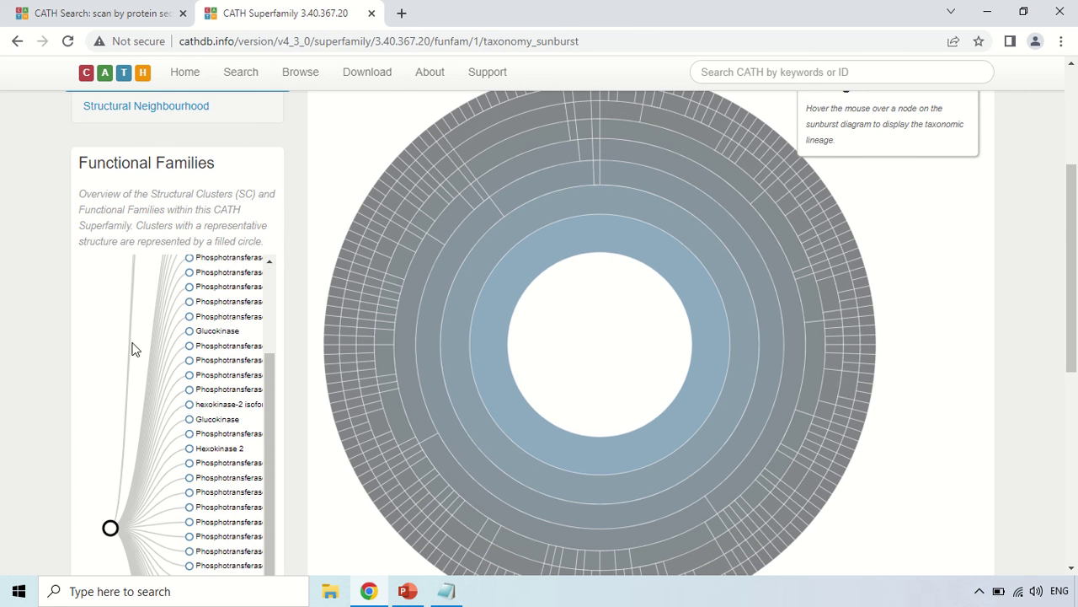
Examine the Functional Families tree and the taxonomic lineages of individual nodes in the Hexokinase 1 sunburst diagram
{"action": "scroll", "coordinate": [23, 371], "scroll_direction": "down", "scroll_amount": 2}
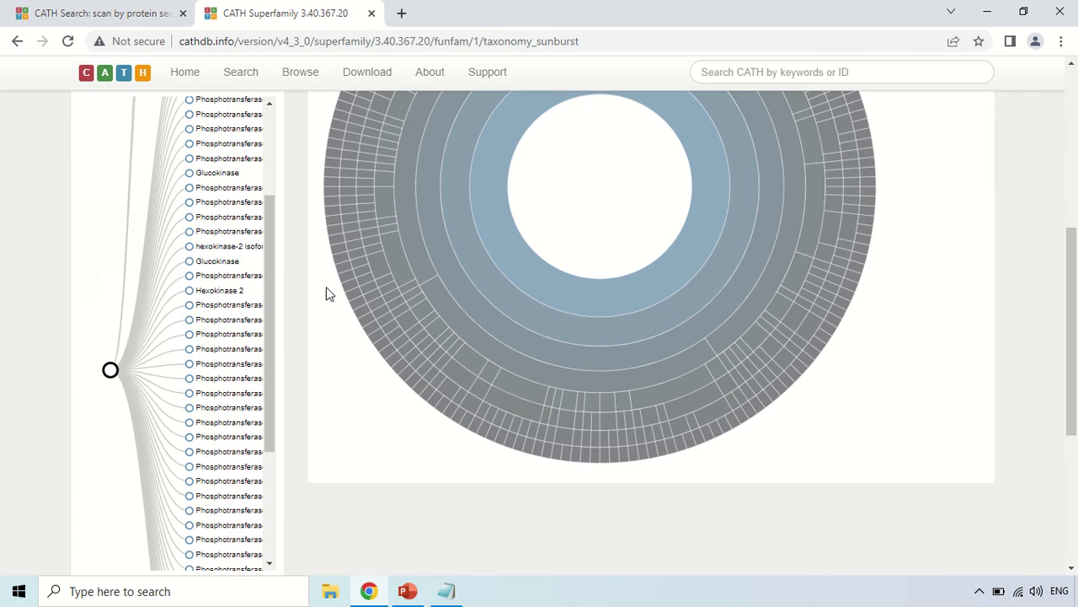
{"action": "scroll", "coordinate": [217, 321], "scroll_direction": "up", "scroll_amount": 2}
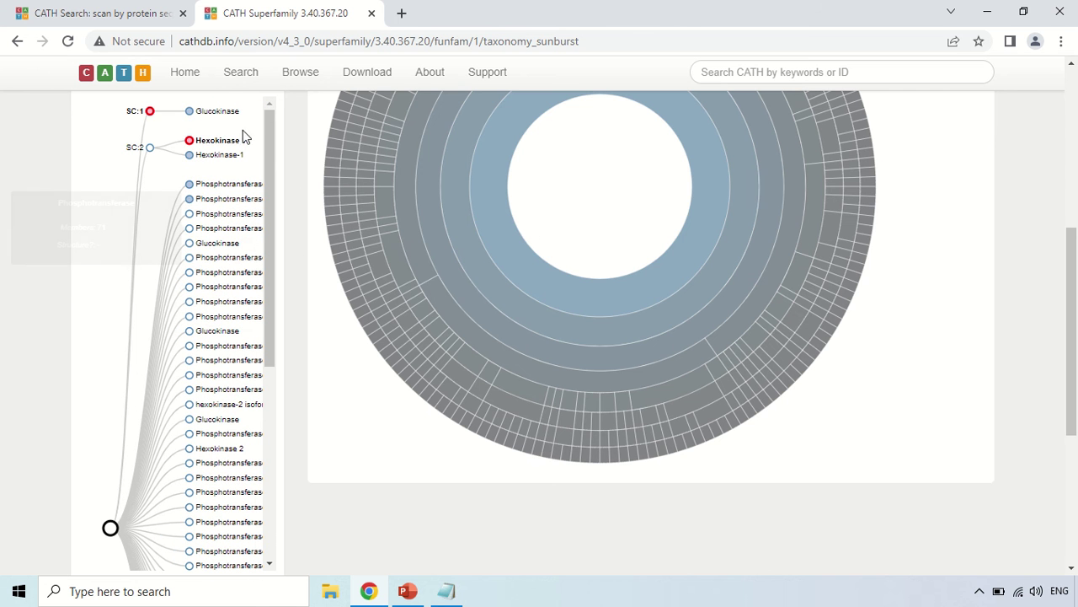
{"action": "scroll", "coordinate": [72, 291], "scroll_direction": "up", "scroll_amount": 3}
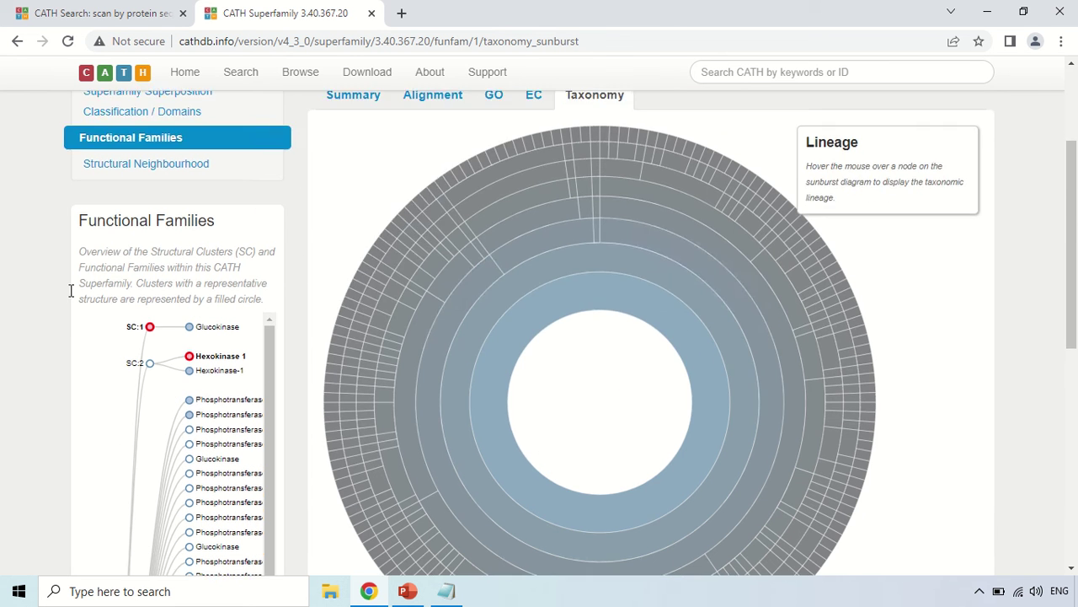
{"action": "mouse_move", "coordinate": [676, 272]}
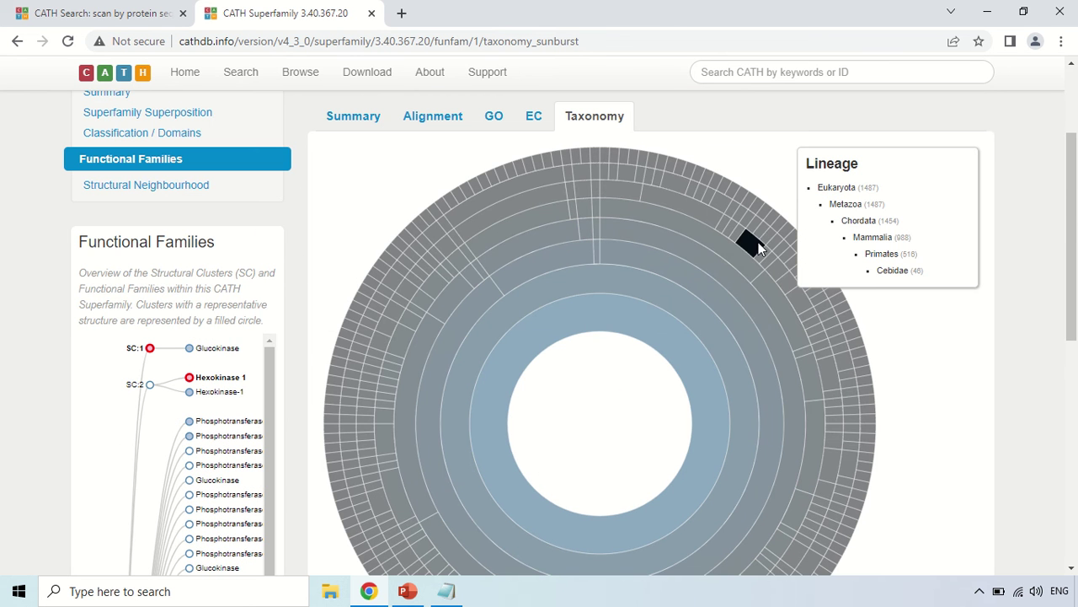
{"action": "mouse_move", "coordinate": [722, 233]}
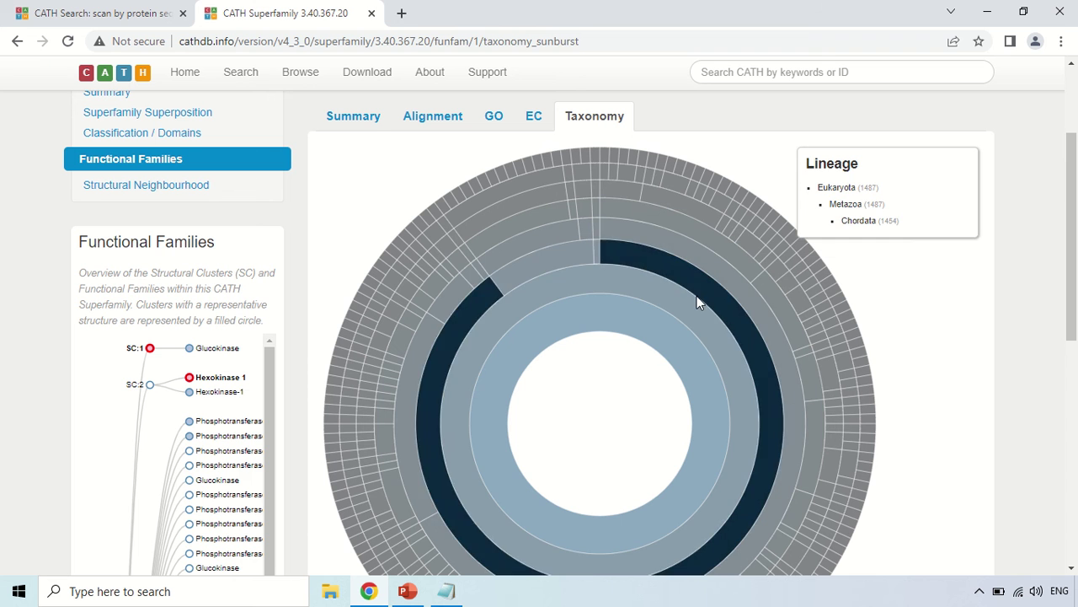
{"action": "mouse_move", "coordinate": [695, 296]}
{"action": "scroll", "coordinate": [963, 301], "scroll_direction": "up", "scroll_amount": 2}
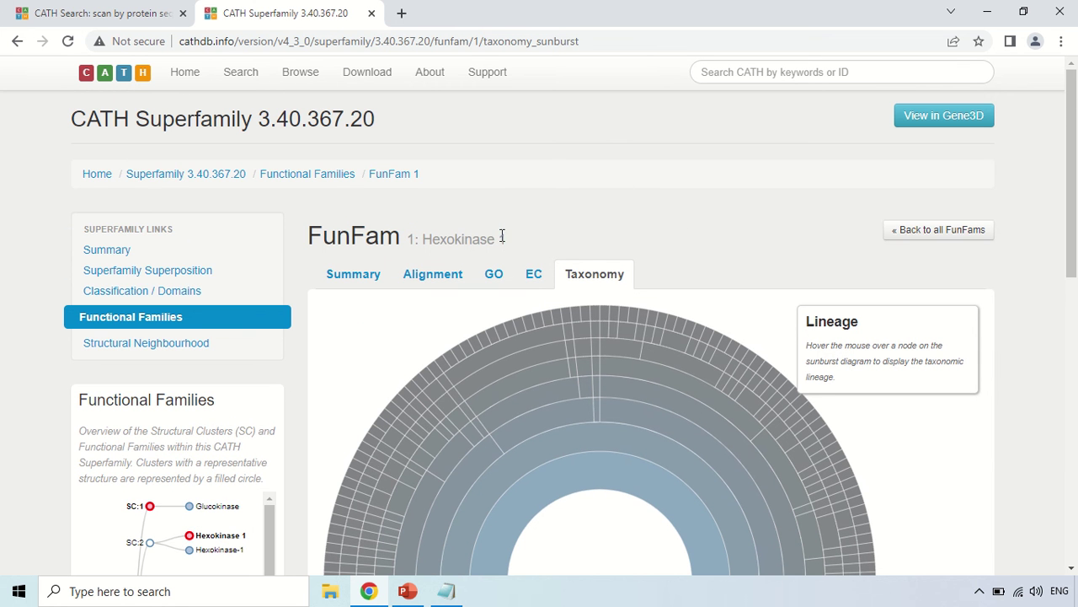
Close the Hexokinase 1 FunFam page and look through the whole list of matching FunFams
{"action": "left_click", "coordinate": [372, 12]}
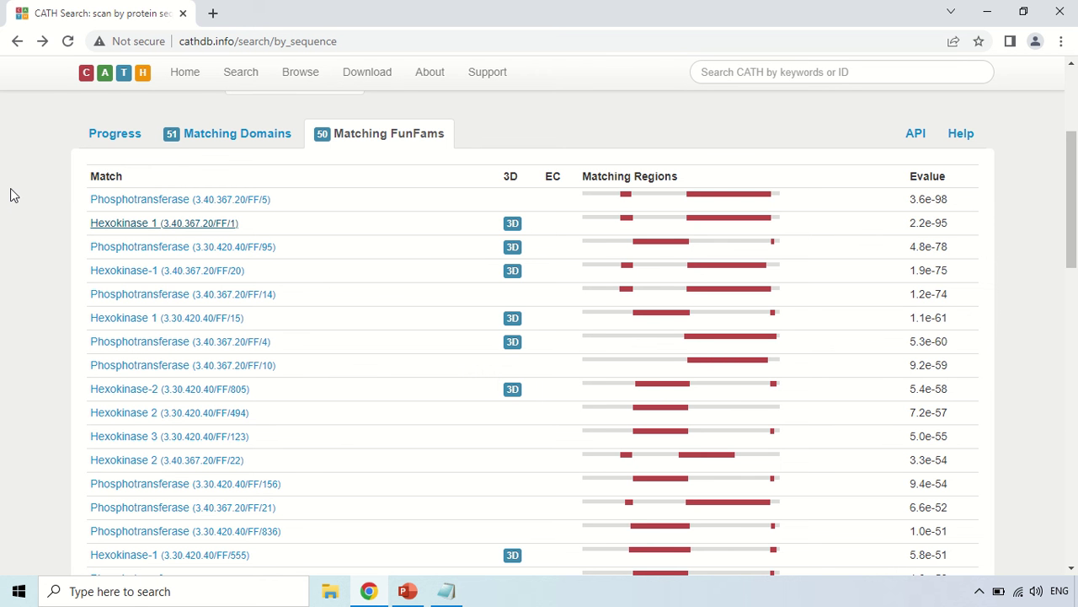
{"action": "scroll", "coordinate": [412, 246], "scroll_direction": "down", "scroll_amount": 3}
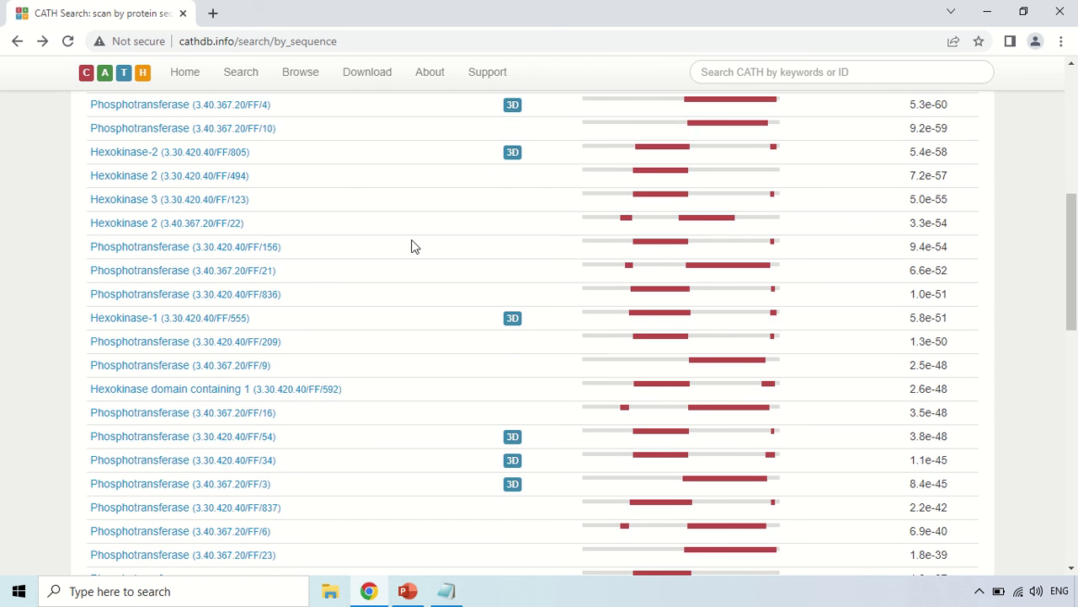
{"action": "scroll", "coordinate": [438, 253], "scroll_direction": "down", "scroll_amount": 1}
{"action": "scroll", "coordinate": [454, 264], "scroll_direction": "down", "scroll_amount": 8}
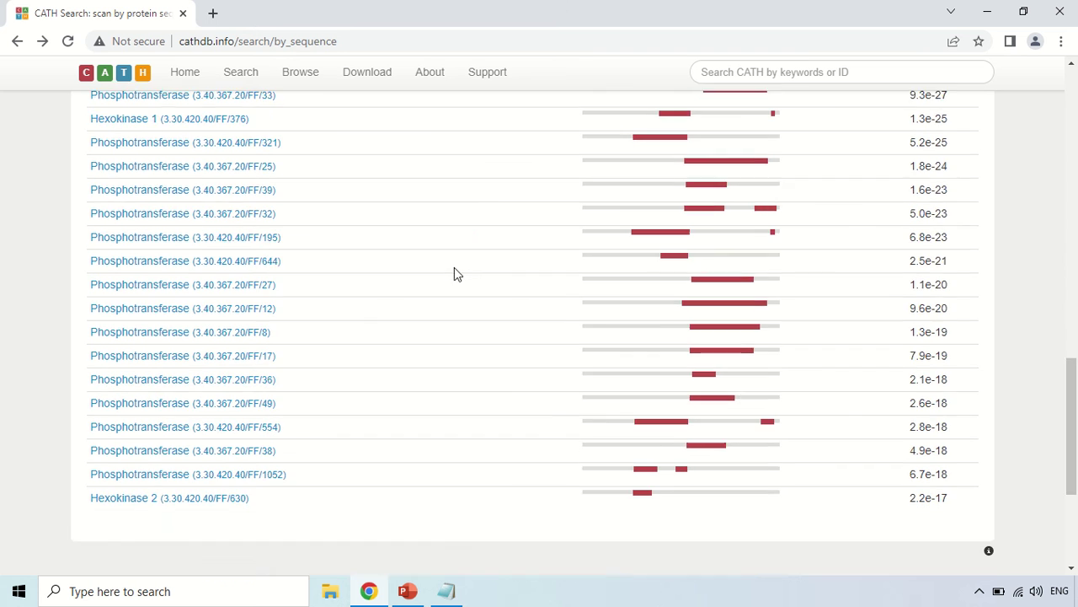
{"action": "scroll", "coordinate": [418, 324], "scroll_direction": "up", "scroll_amount": 6}
{"action": "scroll", "coordinate": [418, 328], "scroll_direction": "up", "scroll_amount": 2}
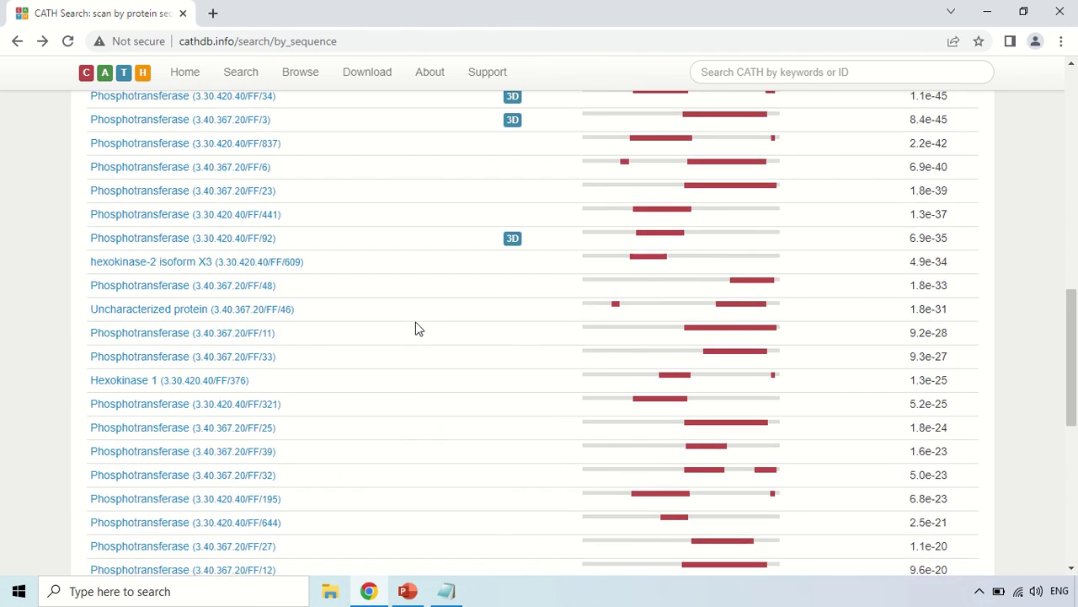
{"action": "scroll", "coordinate": [432, 344], "scroll_direction": "up", "scroll_amount": 6}
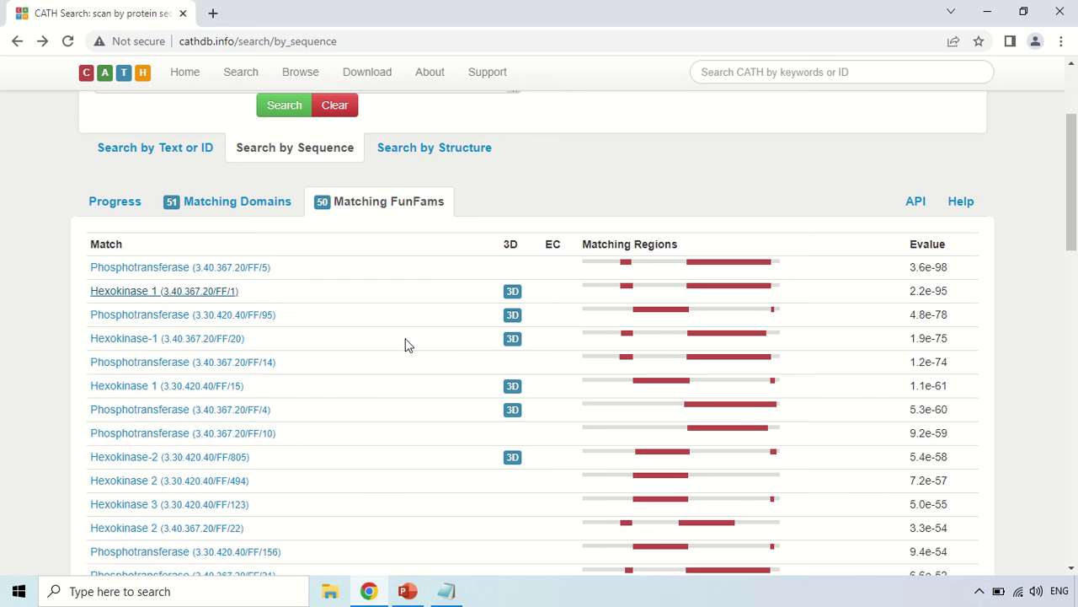
Compare the matching domains and matching FunFams lists, and review the search progress and the submitted query sequence
{"action": "left_click", "coordinate": [237, 210]}
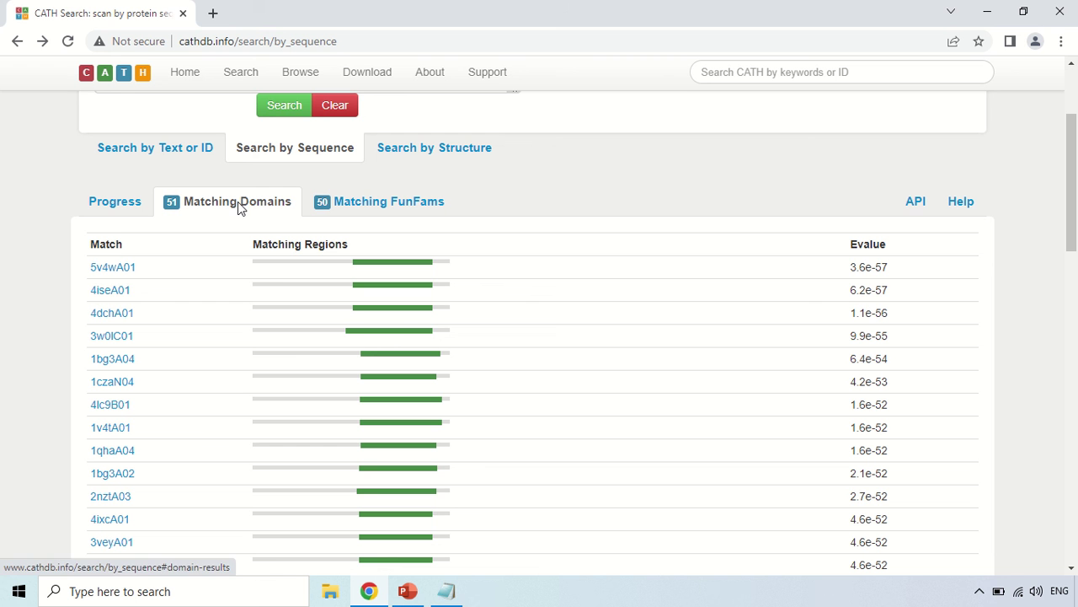
{"action": "left_click", "coordinate": [390, 205]}
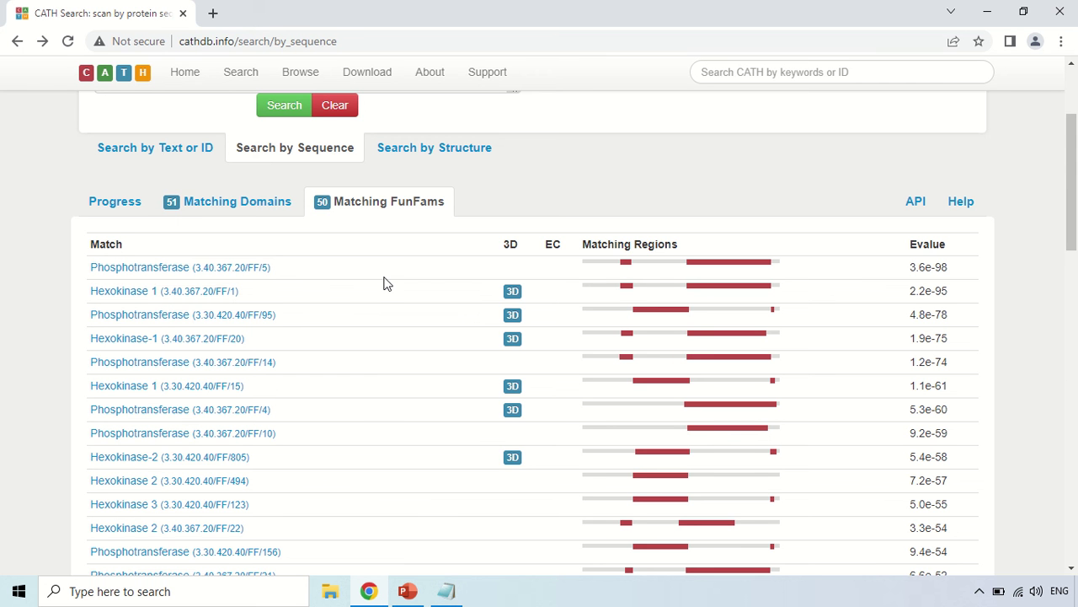
{"action": "left_click", "coordinate": [226, 204]}
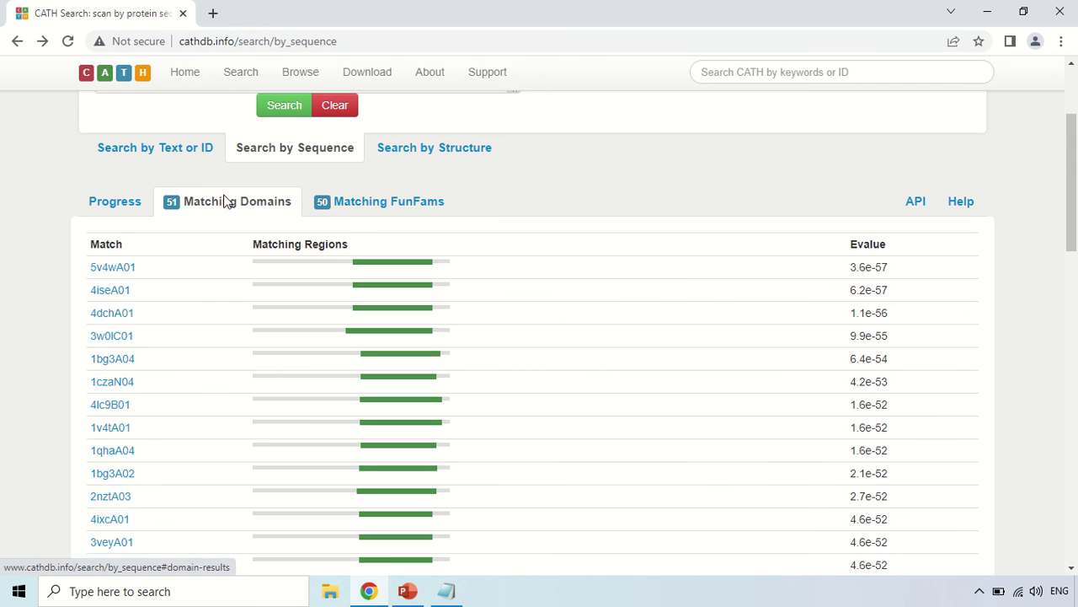
{"action": "left_click", "coordinate": [114, 207]}
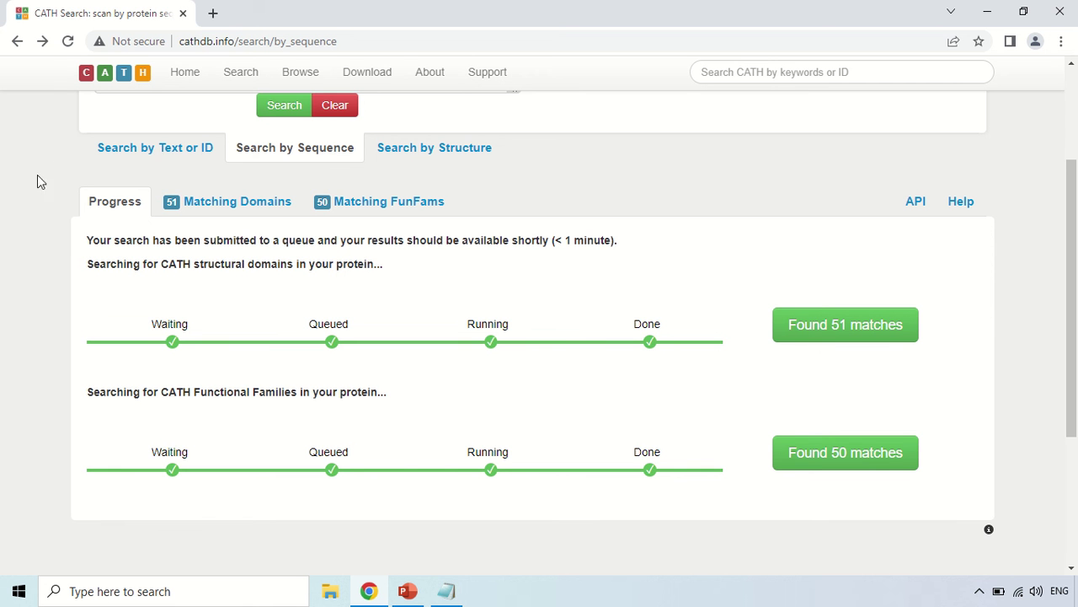
{"action": "scroll", "coordinate": [534, 298], "scroll_direction": "up", "scroll_amount": 2}
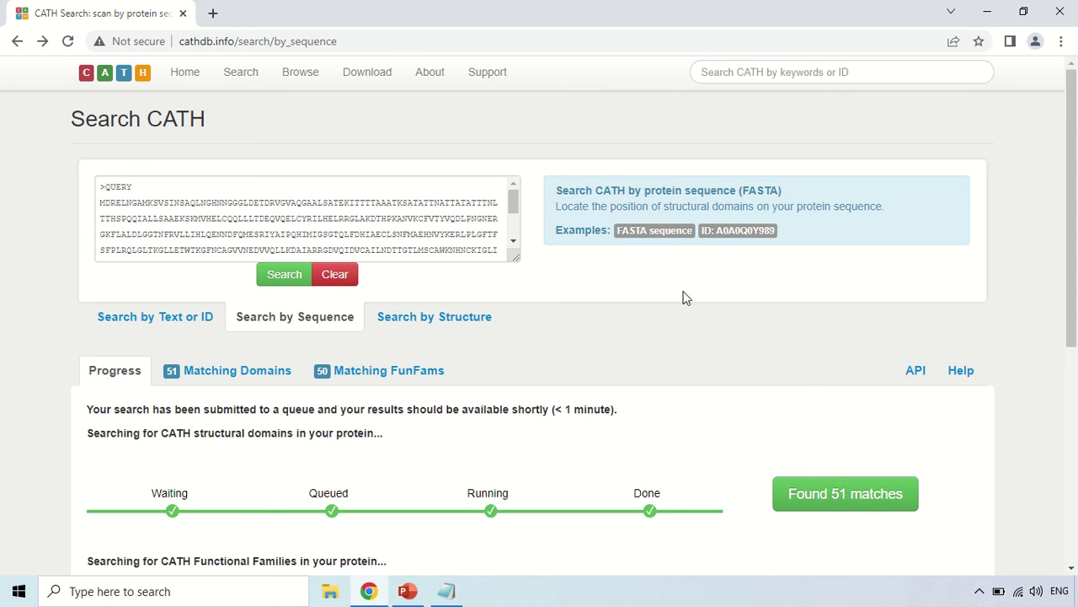
Return to the CATH home page and look over its sections on structure, evolution, function and data download
{"action": "left_click", "coordinate": [118, 76]}
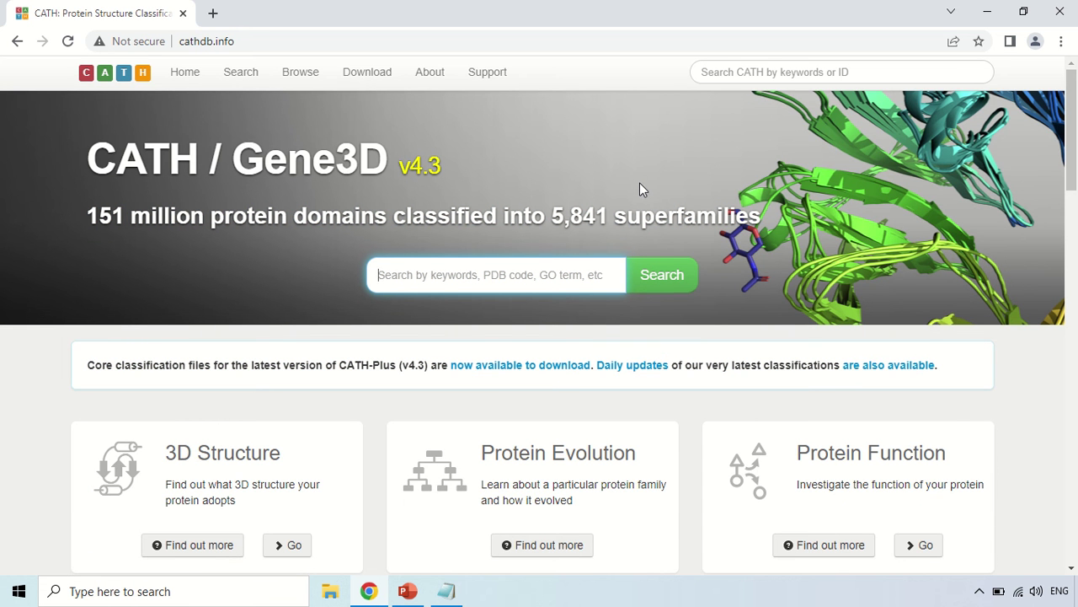
{"action": "scroll", "coordinate": [641, 184], "scroll_direction": "down", "scroll_amount": 2}
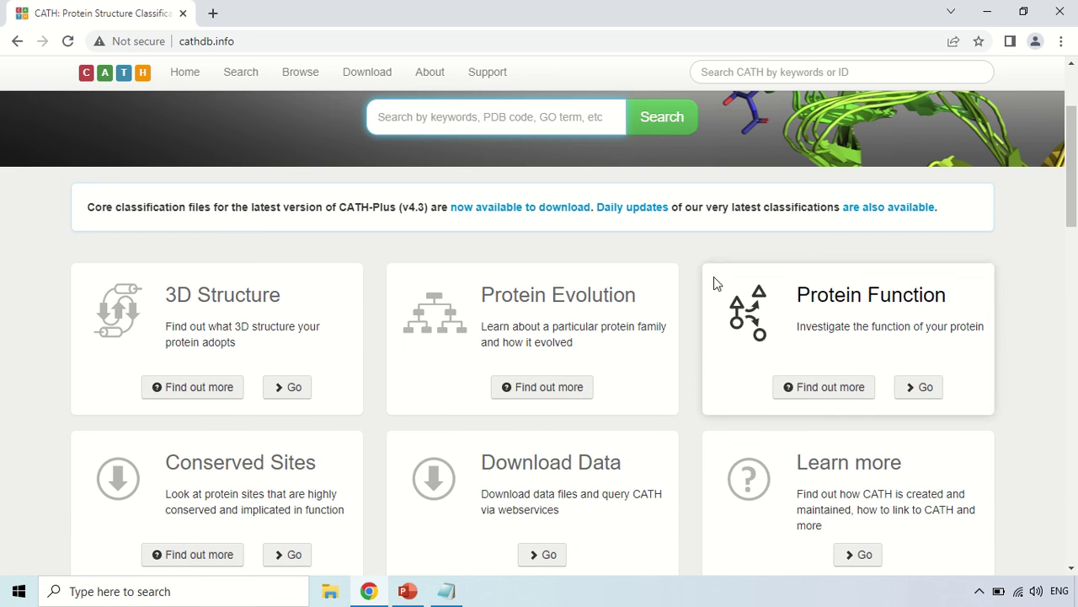
{"action": "scroll", "coordinate": [713, 278], "scroll_direction": "down", "scroll_amount": 3}
{"action": "scroll", "coordinate": [657, 358], "scroll_direction": "up", "scroll_amount": 5}
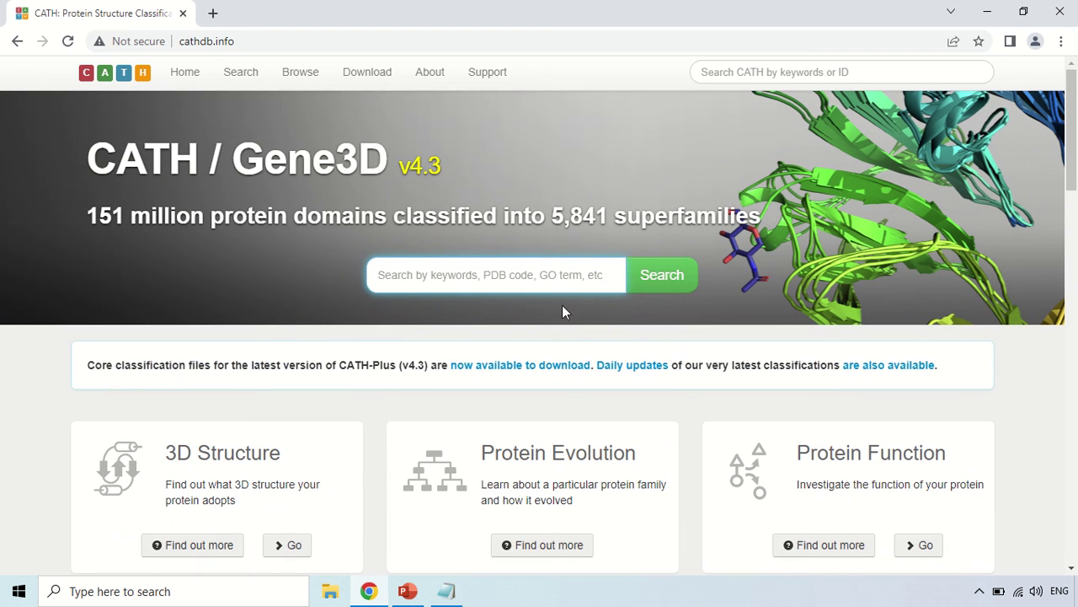